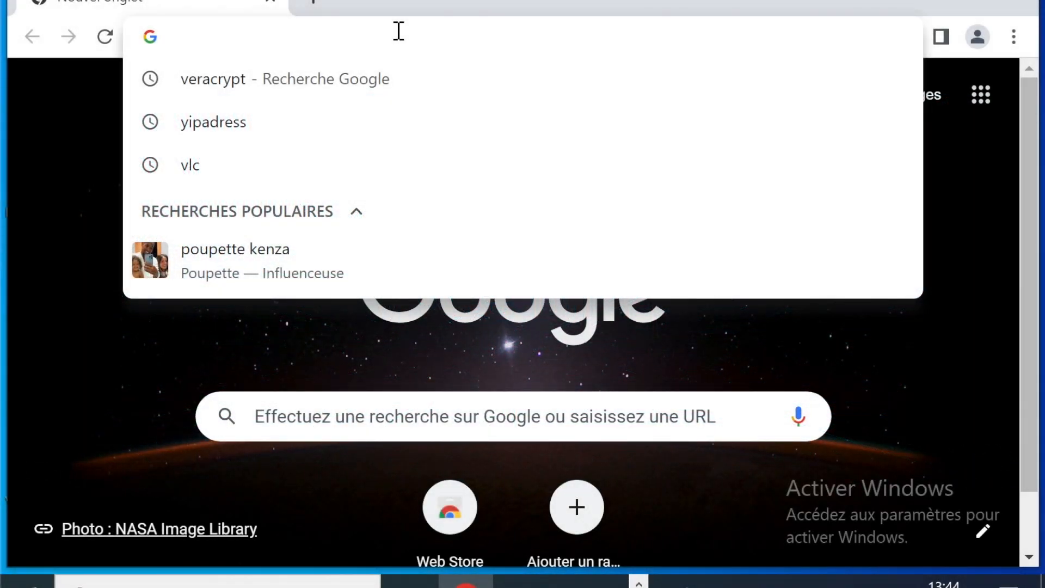
- Search Google for veracrypt and download the Windows installer VeraCrypt Setup 1.25.9.exe from the official site's downloads page
{"action": "left_click", "coordinate": [243, 76]}
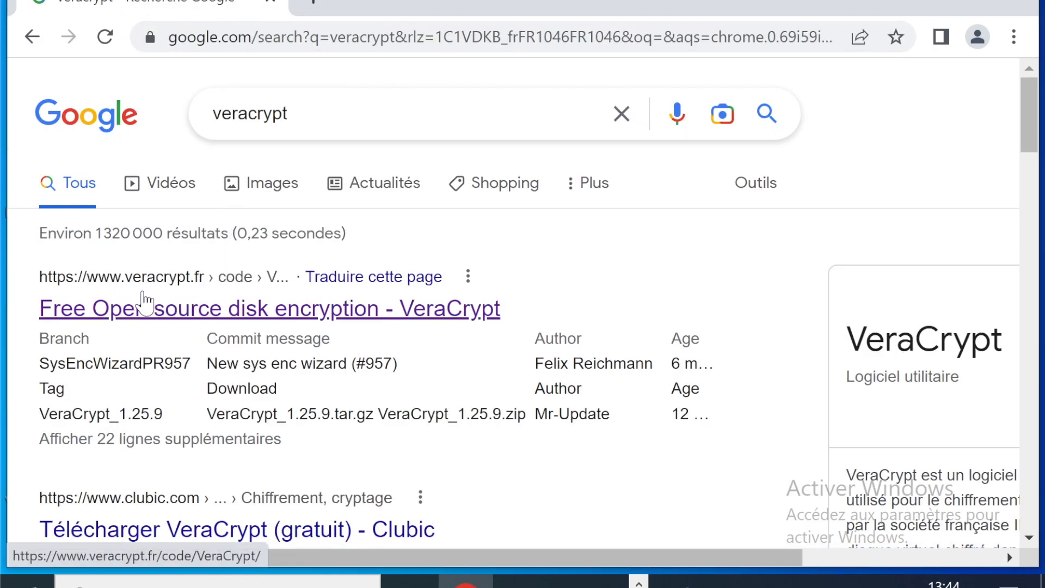
{"action": "left_click", "coordinate": [180, 318]}
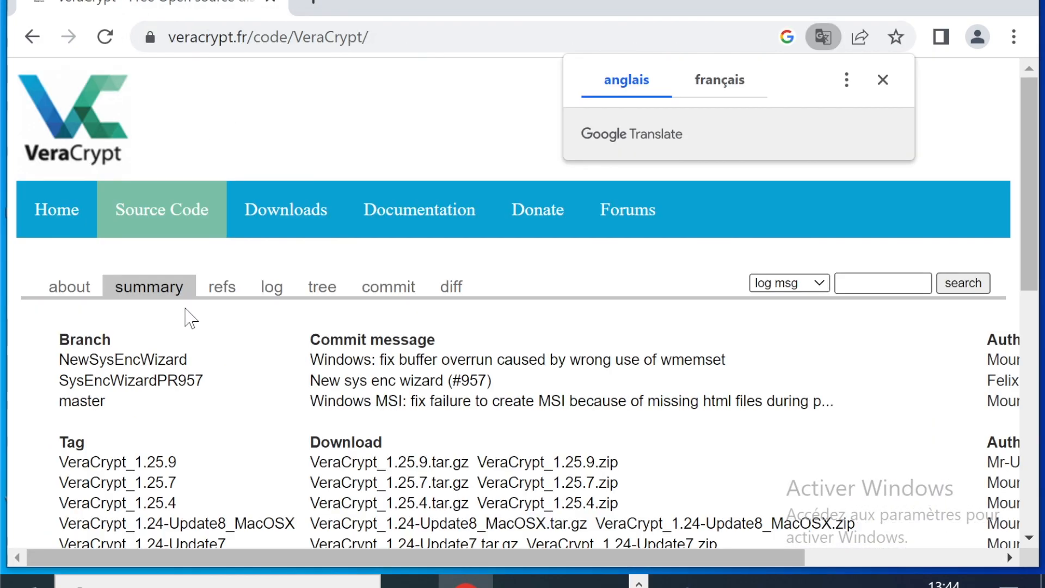
{"action": "left_click", "coordinate": [271, 222]}
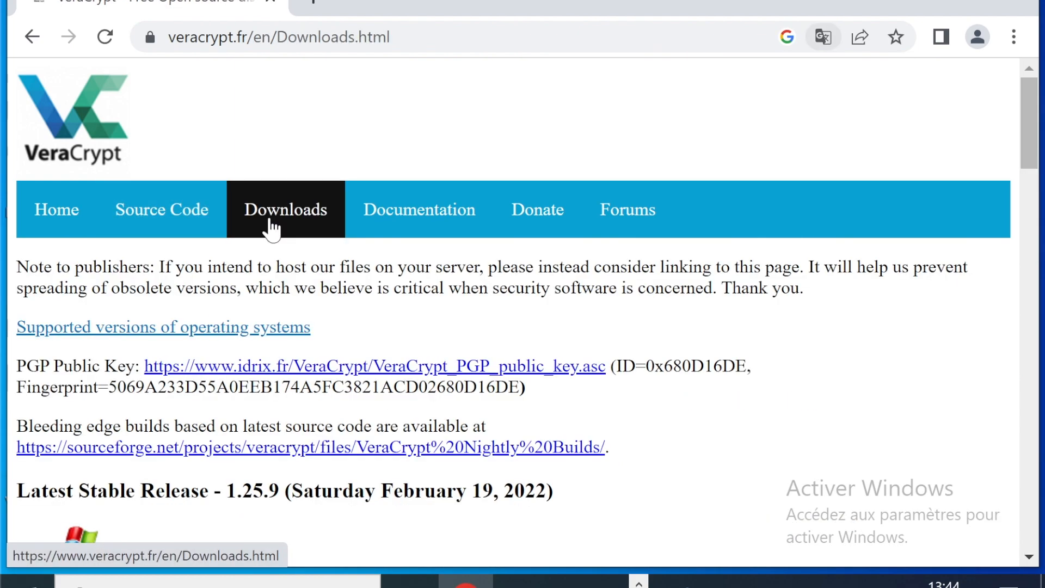
{"action": "scroll", "coordinate": [544, 325], "scroll_direction": "down", "scroll_amount": 4}
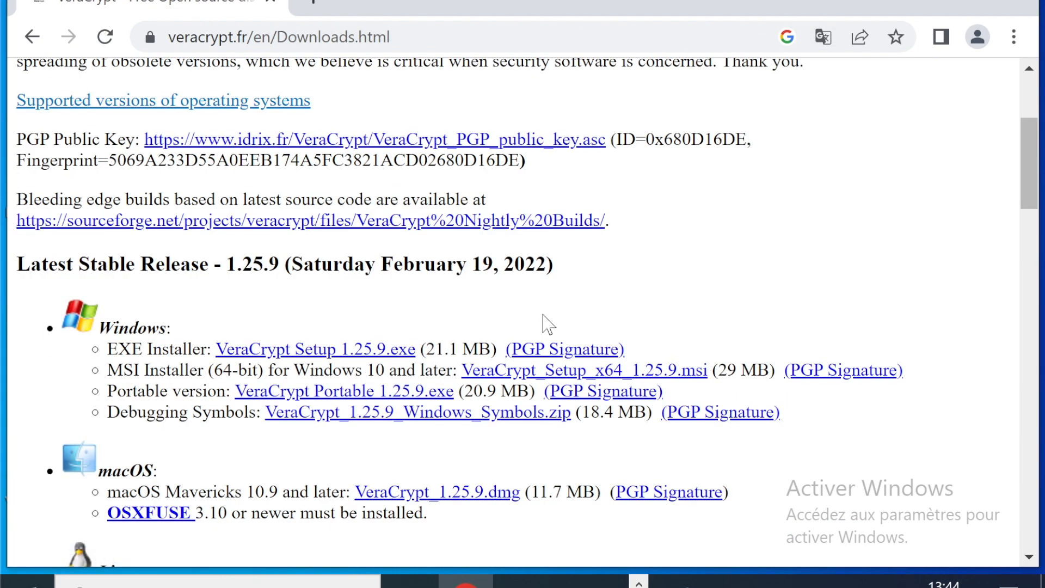
{"action": "scroll", "coordinate": [555, 322], "scroll_direction": "down", "scroll_amount": 2}
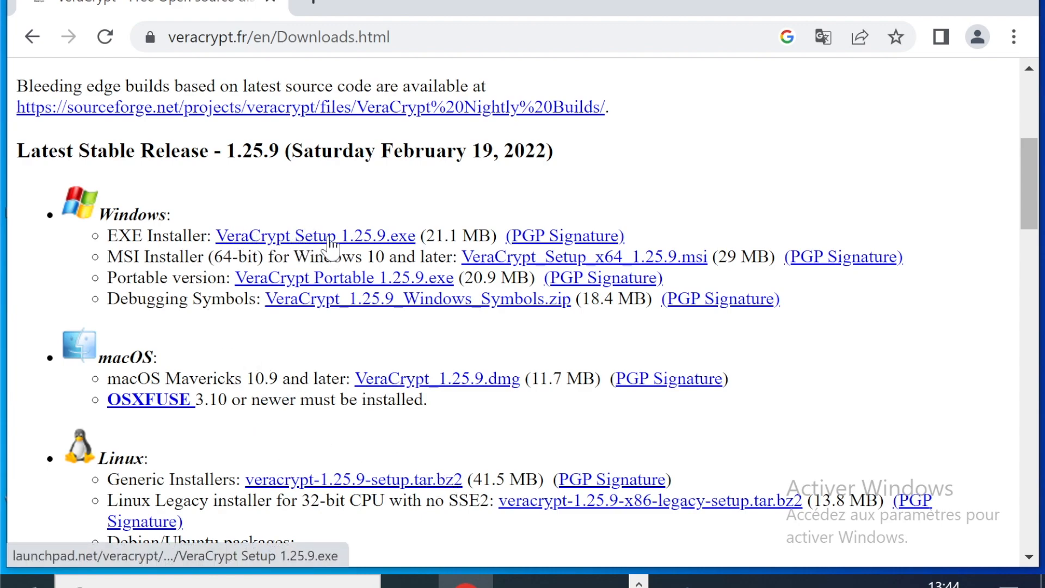
{"action": "left_click", "coordinate": [309, 238]}
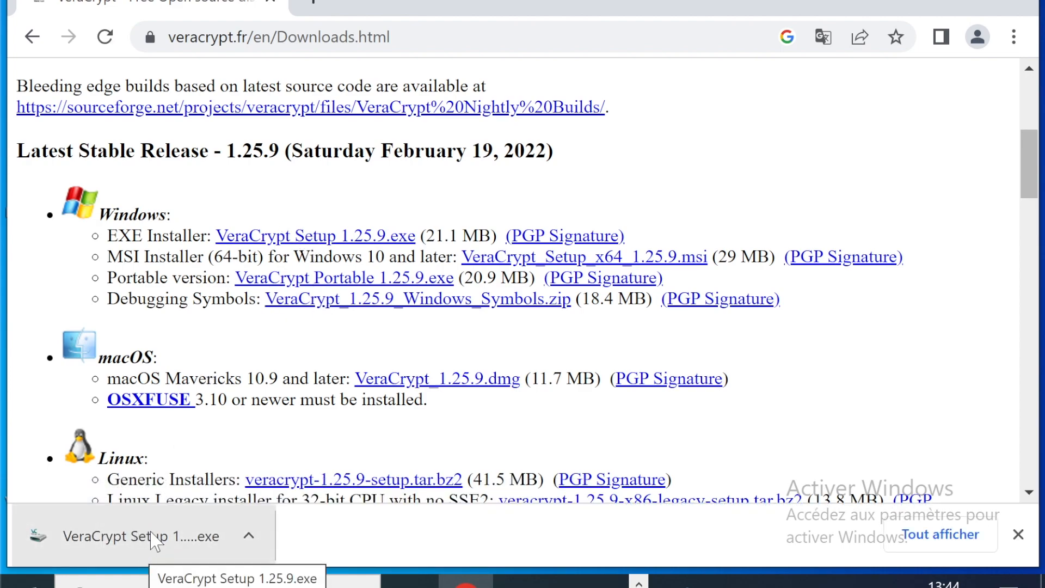
- Run the downloaded VeraCrypt installer, authorize its changes to the device and keep Français as the setup language
{"action": "left_click", "coordinate": [148, 540]}
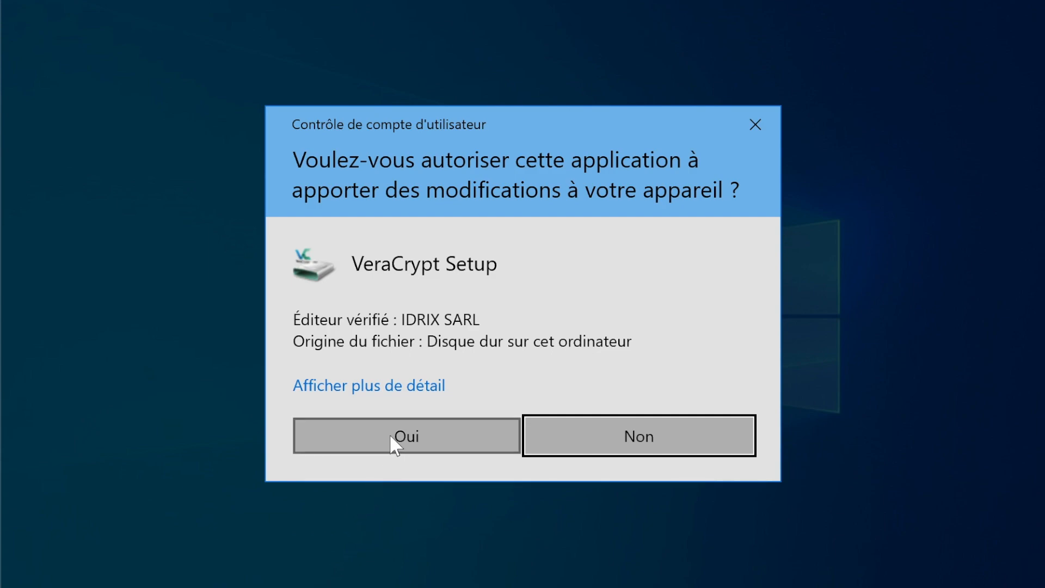
{"action": "left_click", "coordinate": [395, 443]}
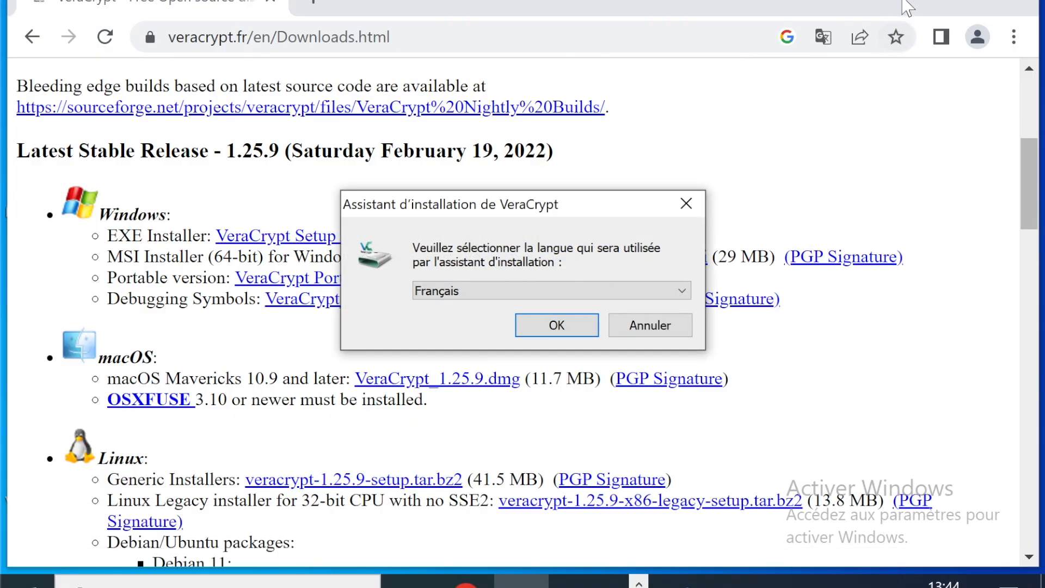
{"action": "left_click", "coordinate": [994, 2]}
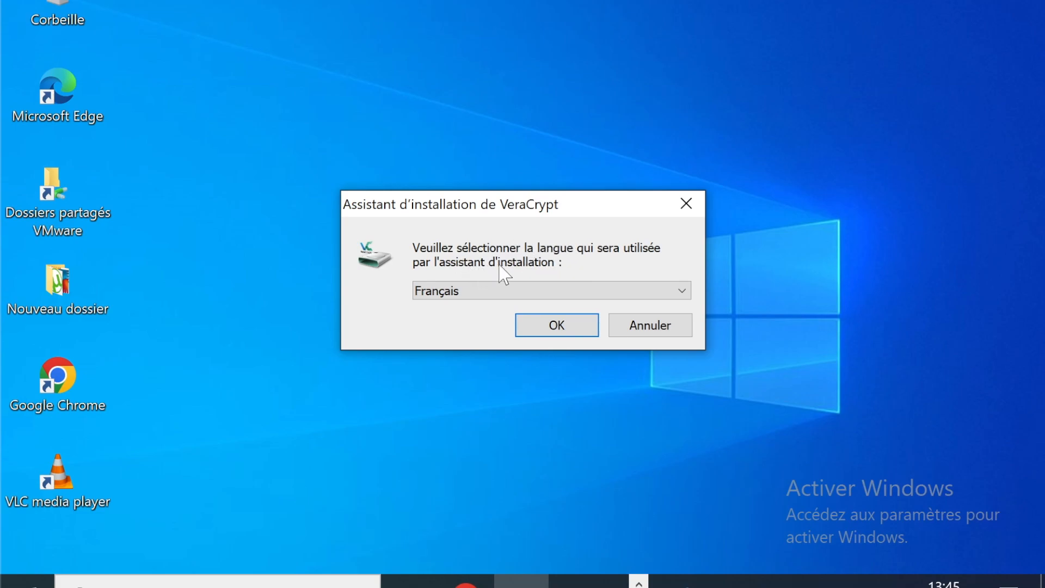
{"action": "left_click", "coordinate": [473, 290]}
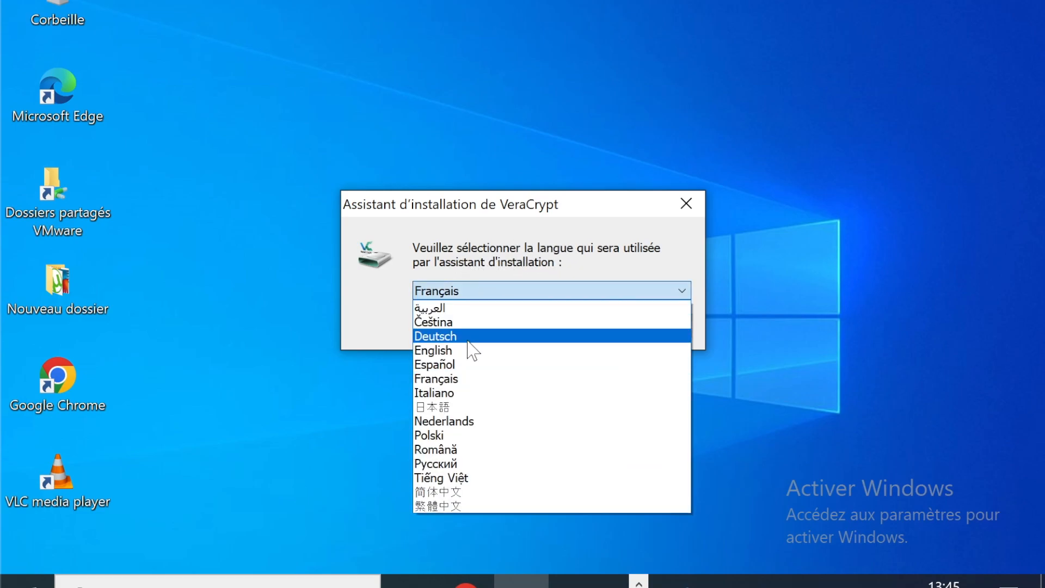
{"action": "left_click", "coordinate": [520, 290]}
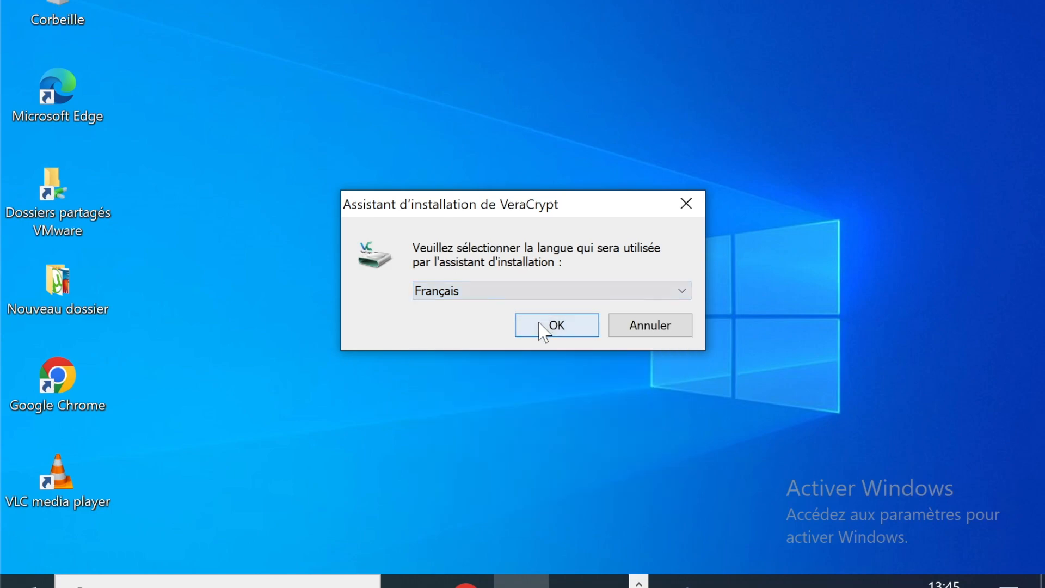
{"action": "left_click", "coordinate": [544, 329]}
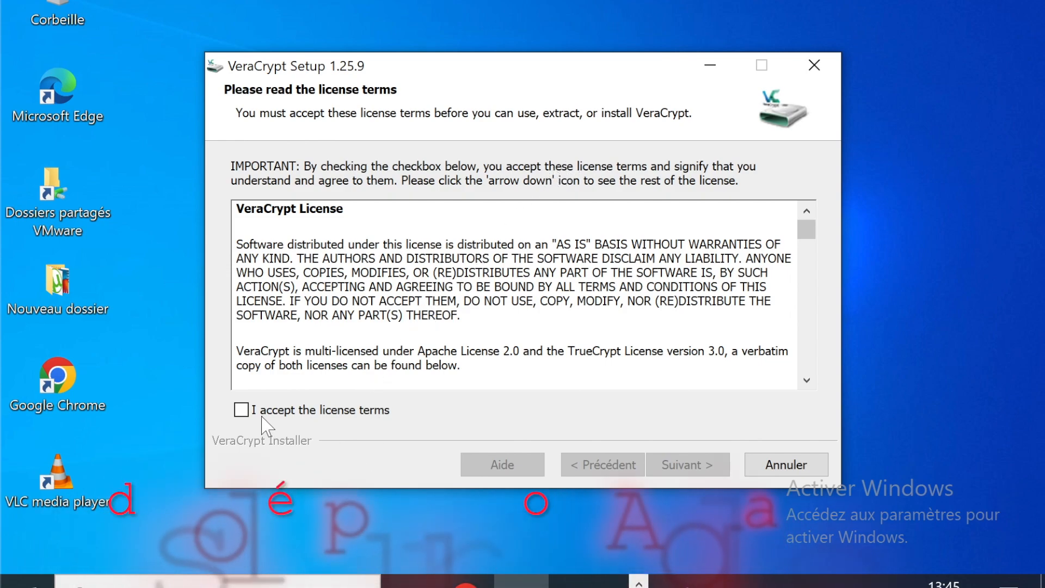
- Accept the license terms and install VeraCrypt on this system in C:\Program Files\VeraCrypt\ with the default options
{"action": "left_click", "coordinate": [242, 410]}
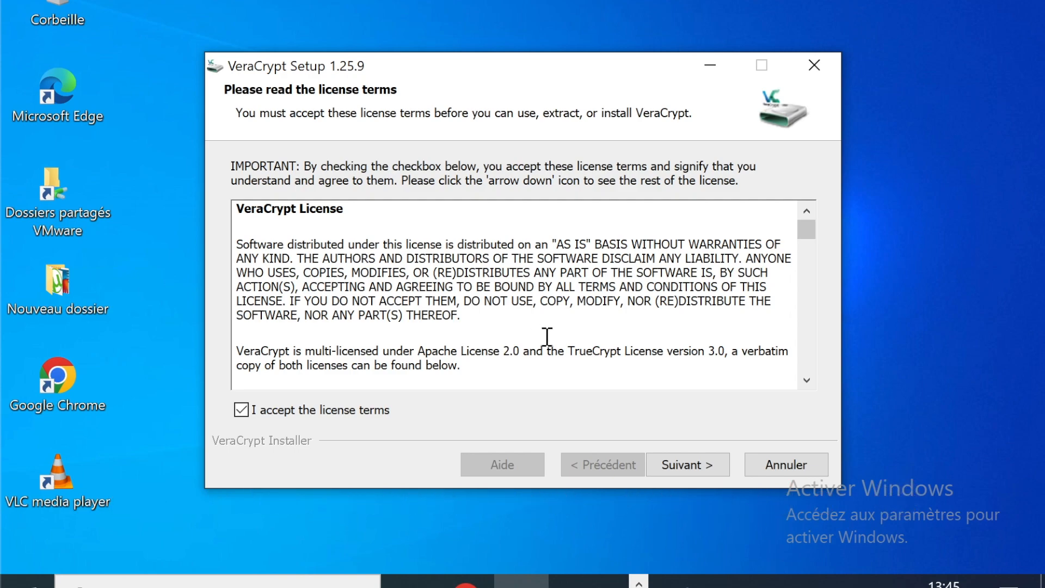
{"action": "left_click", "coordinate": [676, 470]}
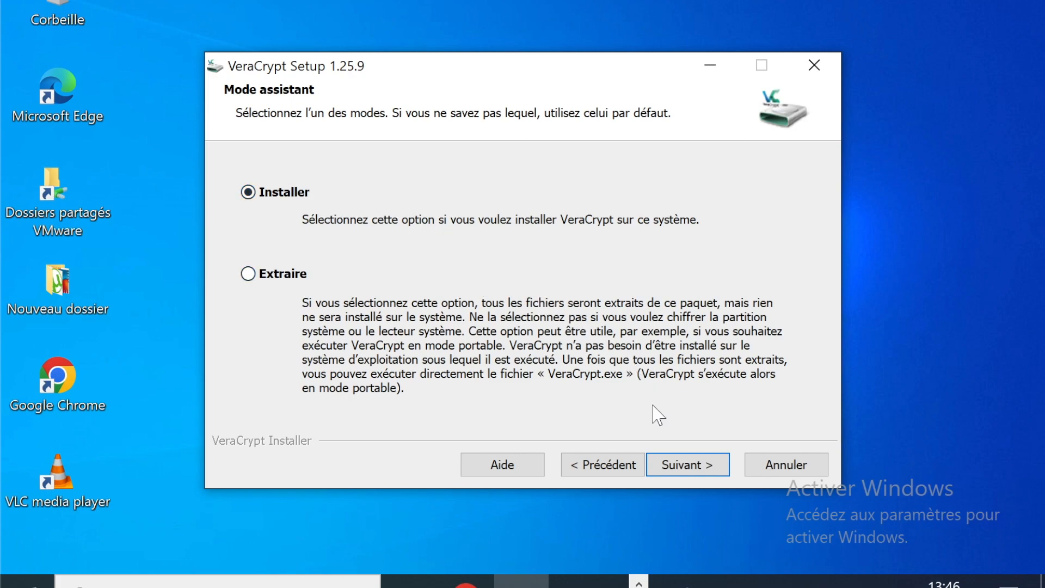
{"action": "left_click", "coordinate": [690, 467]}
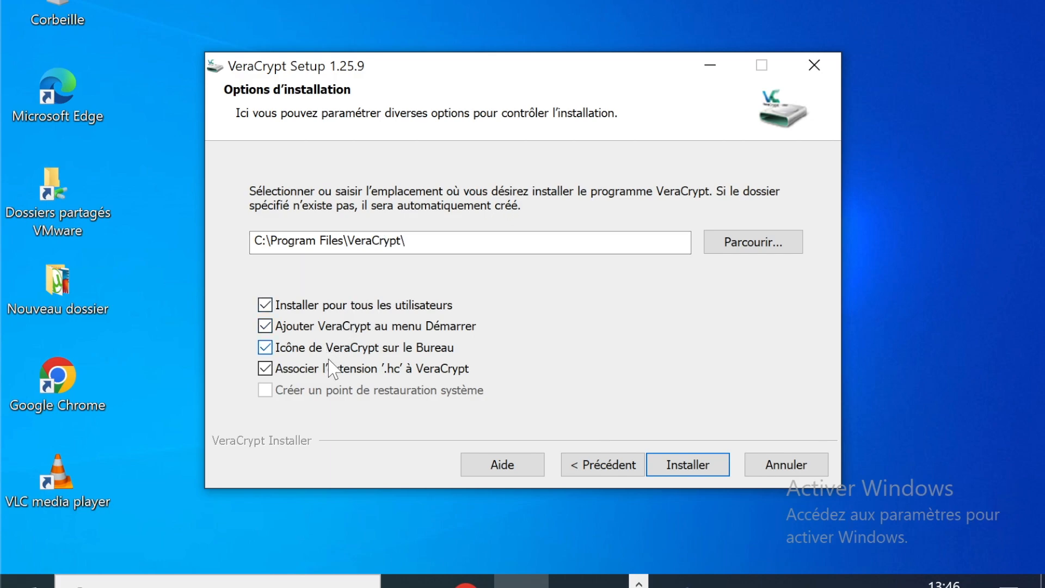
{"action": "left_click", "coordinate": [675, 468]}
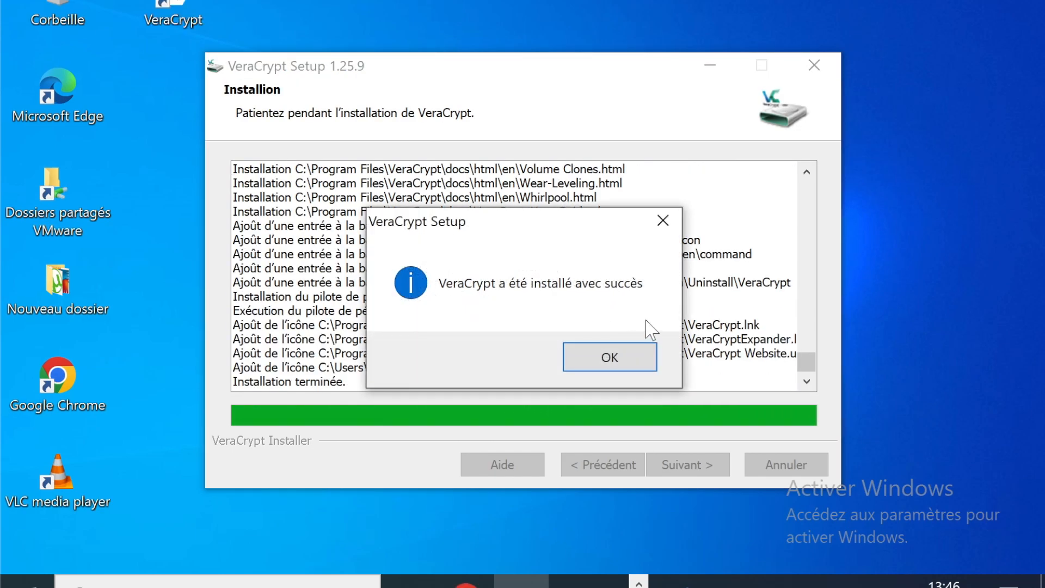
- Finish the setup without viewing the beginner's tutorial and launch VeraCrypt from the desktop
{"action": "left_click", "coordinate": [627, 358]}
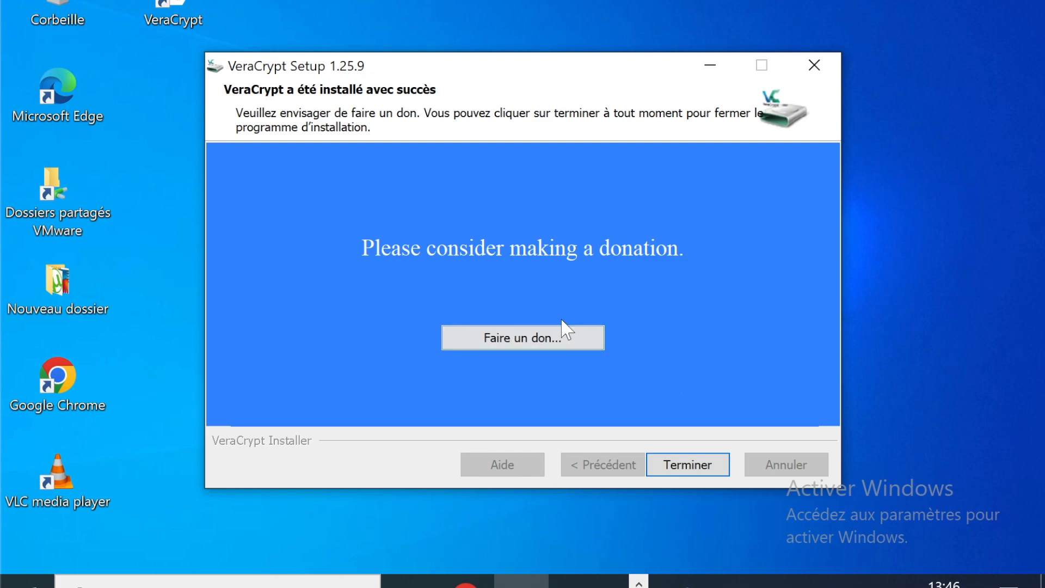
{"action": "left_click", "coordinate": [690, 468]}
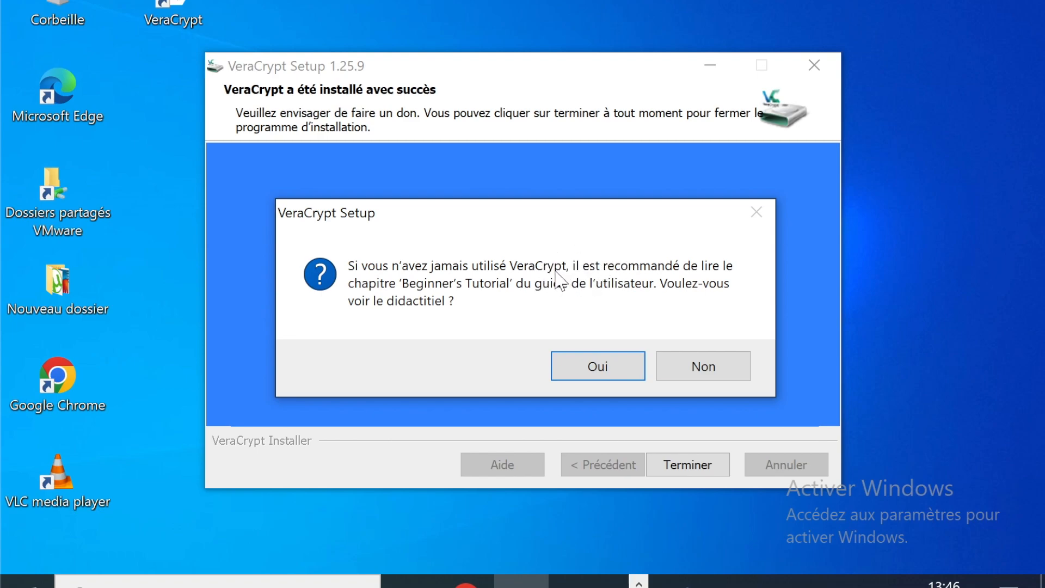
{"action": "left_click", "coordinate": [707, 367]}
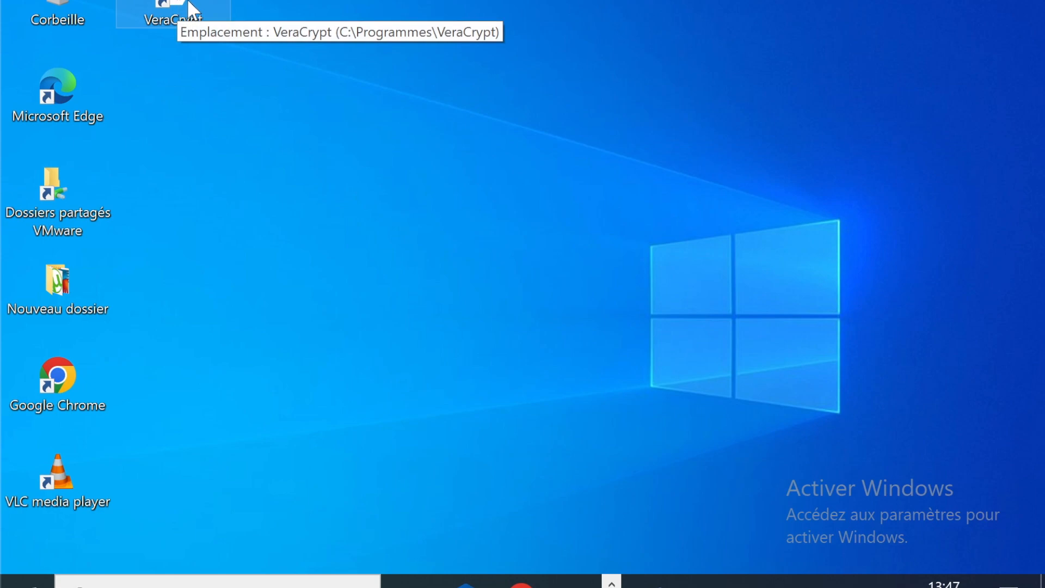
{"action": "double_click", "coordinate": [188, 6]}
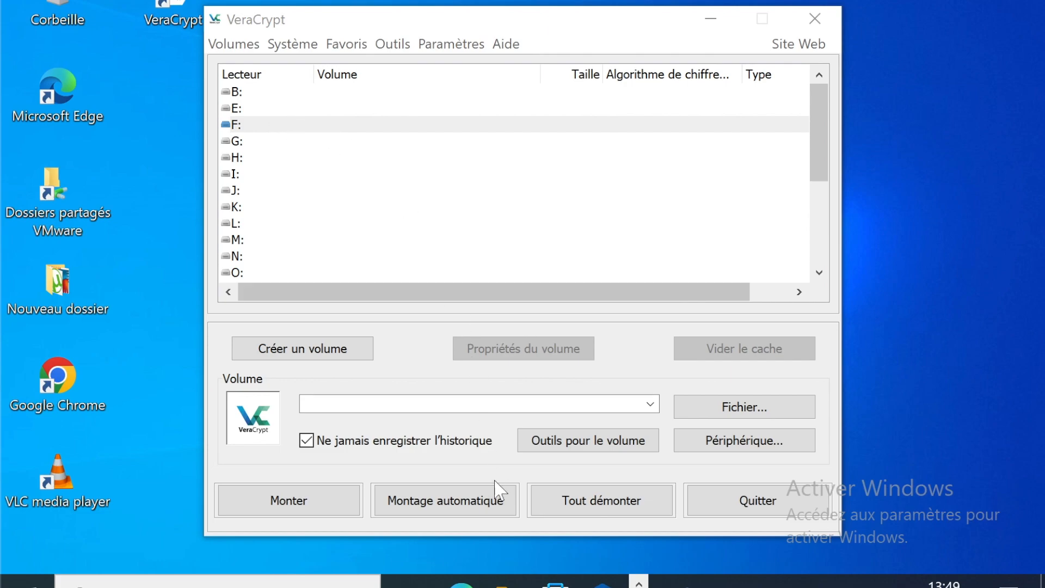
- Switch to File Explorer and view the devices and drives under Ce PC
{"action": "left_click", "coordinate": [509, 582]}
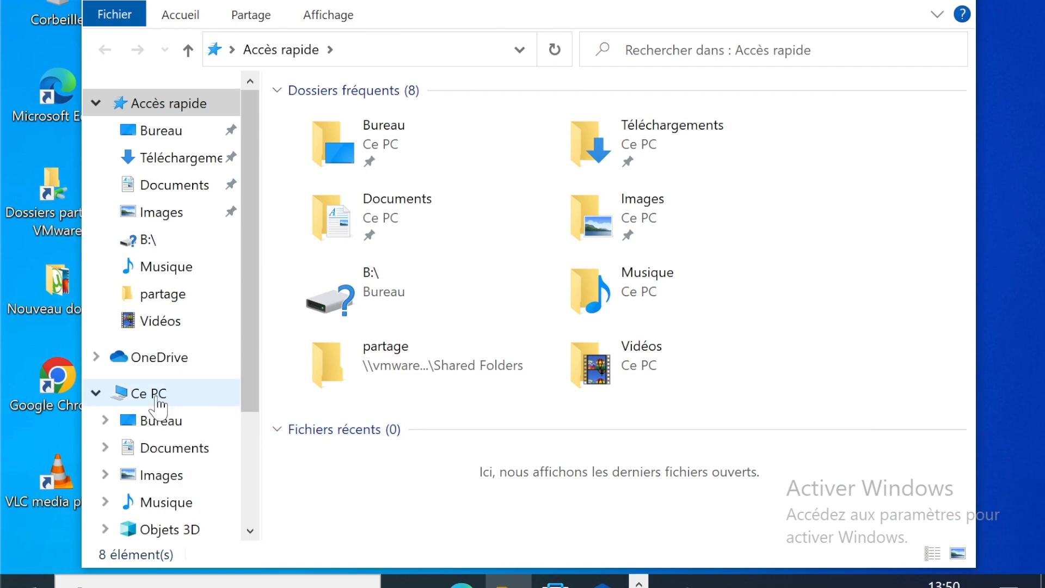
{"action": "left_click", "coordinate": [159, 401]}
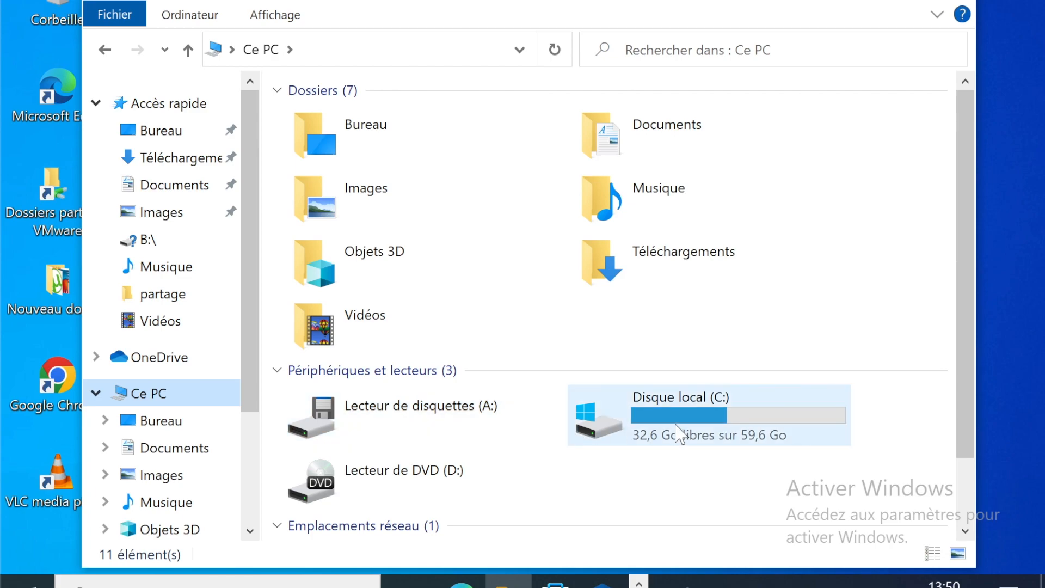
{"action": "mouse_move", "coordinate": [711, 419]}
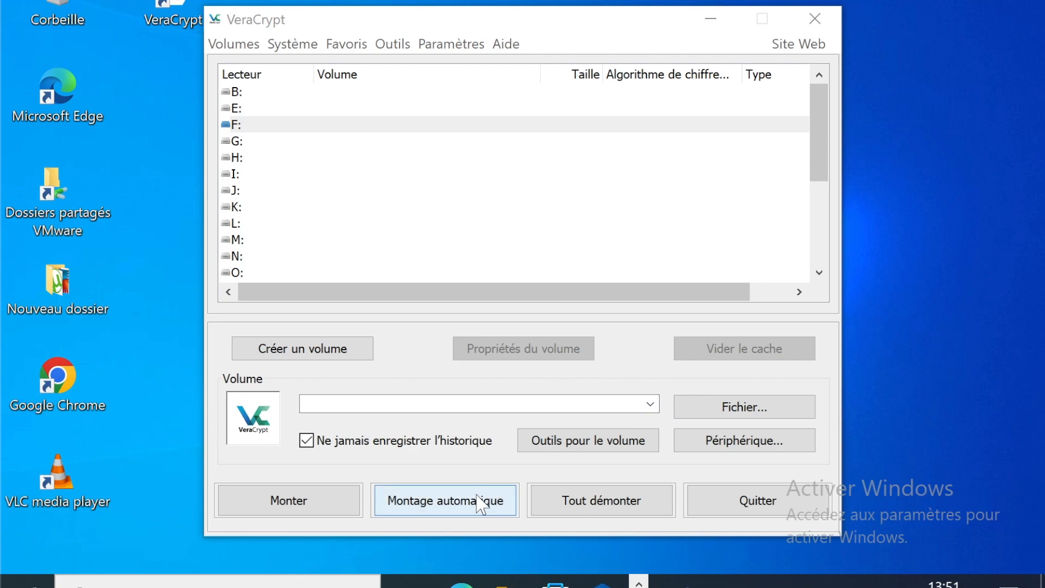
{"action": "left_click", "coordinate": [460, 505]}
{"action": "left_click", "coordinate": [601, 502]}
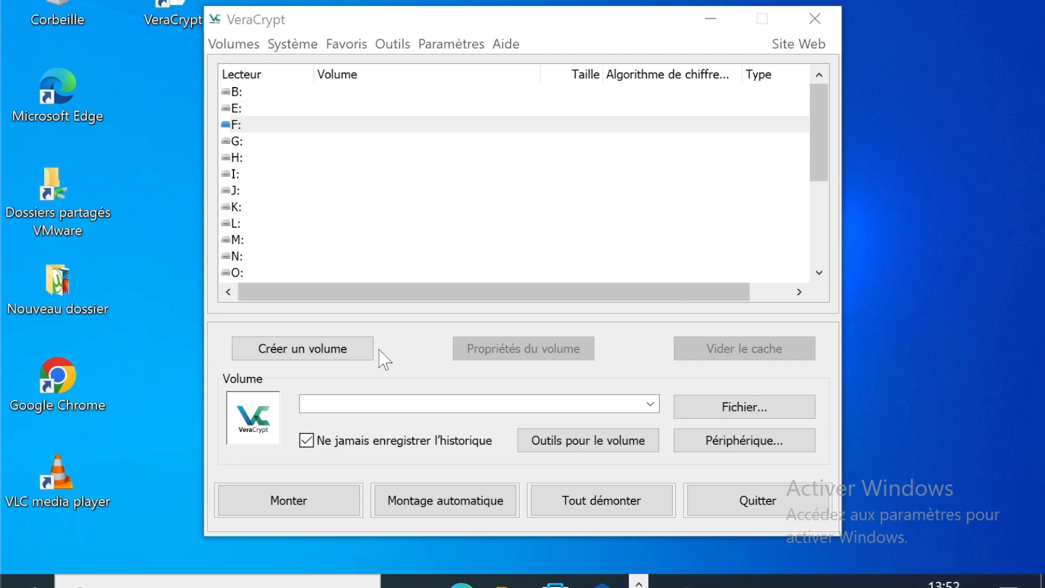
- Start creating a volume as an encrypted file container of the standard VeraCrypt type
{"action": "left_click", "coordinate": [283, 348]}
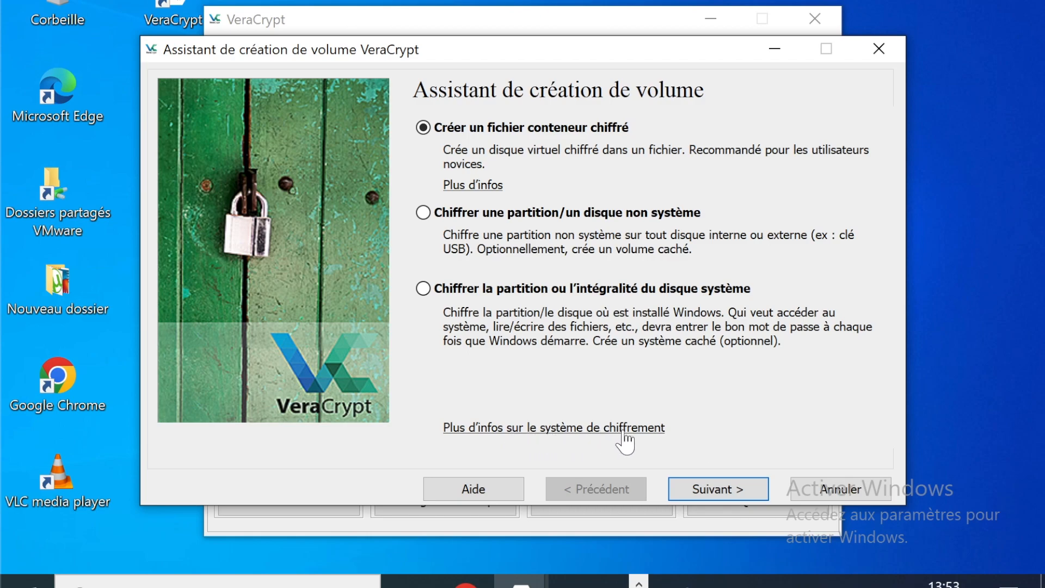
{"action": "left_click", "coordinate": [710, 487]}
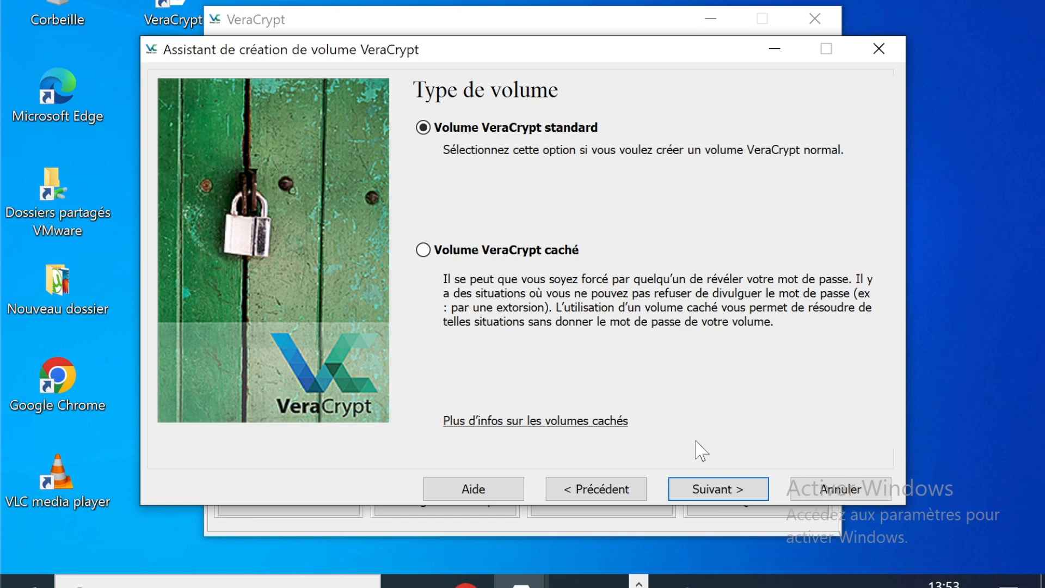
{"action": "left_click", "coordinate": [710, 491]}
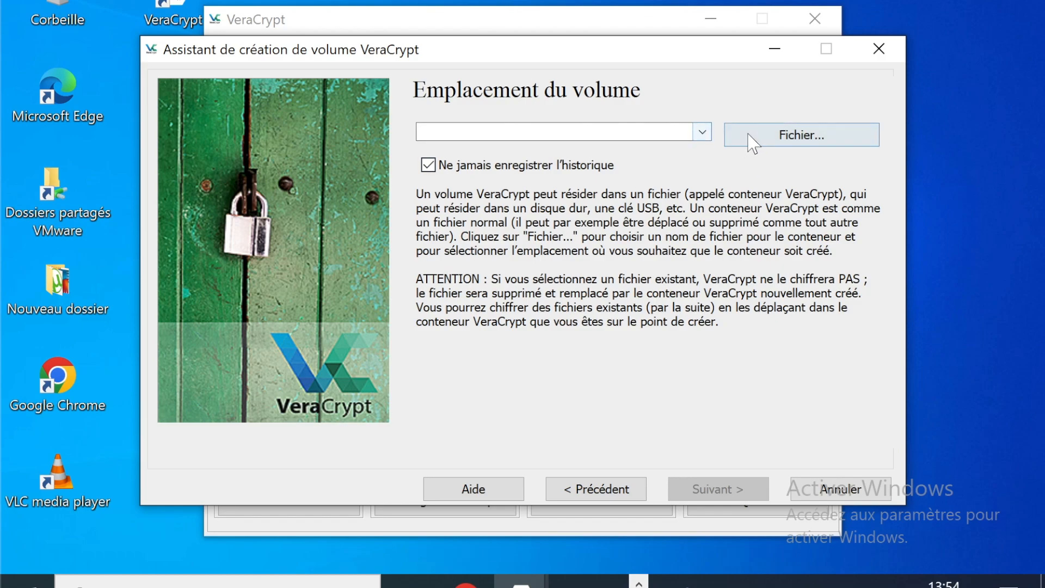
- Set the volume location to a new container file named 3D in the Objets 3D folder and continue to the encryption options
{"action": "left_click", "coordinate": [821, 139]}
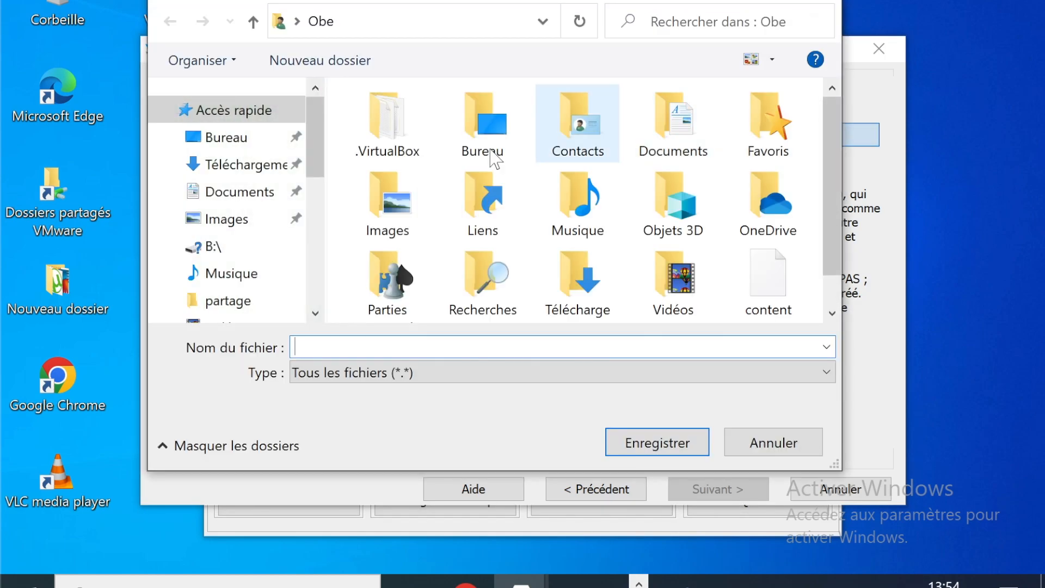
{"action": "scroll", "coordinate": [272, 198], "scroll_direction": "down", "scroll_amount": 2}
{"action": "scroll", "coordinate": [185, 229], "scroll_direction": "down", "scroll_amount": 2}
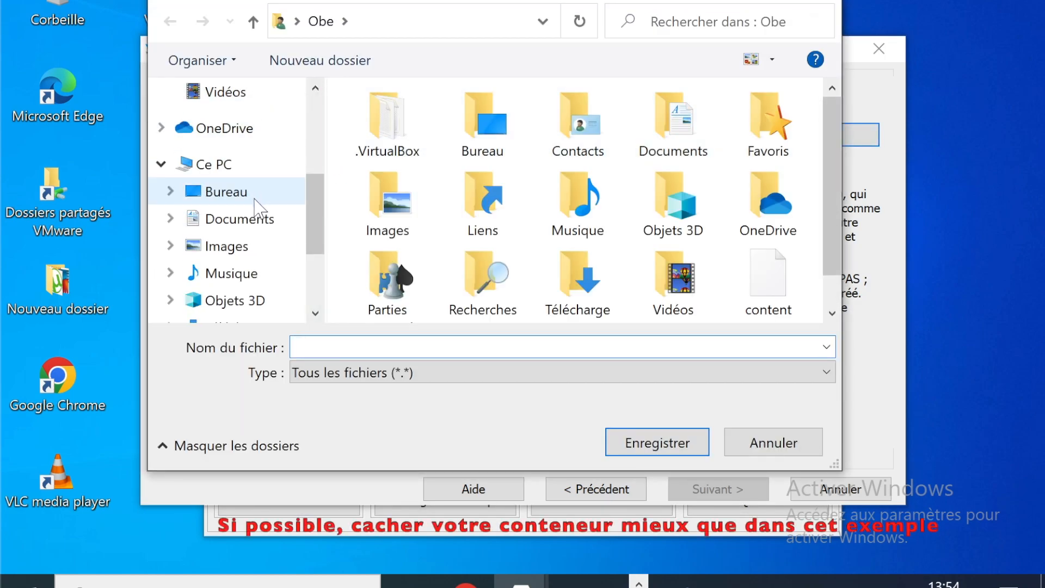
{"action": "left_click", "coordinate": [234, 300]}
{"action": "left_click", "coordinate": [317, 341]}
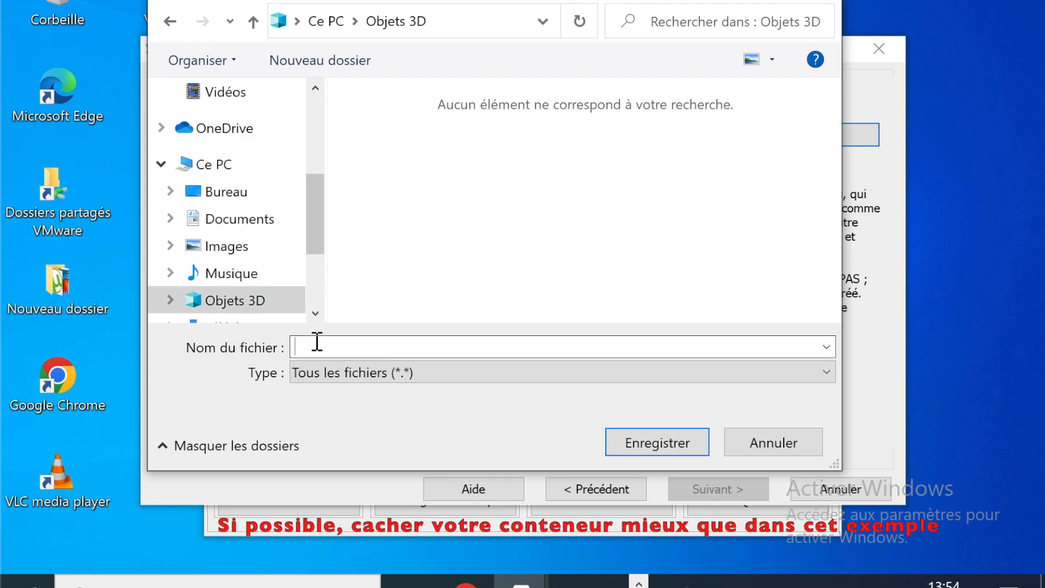
{"action": "type", "text": "3"}
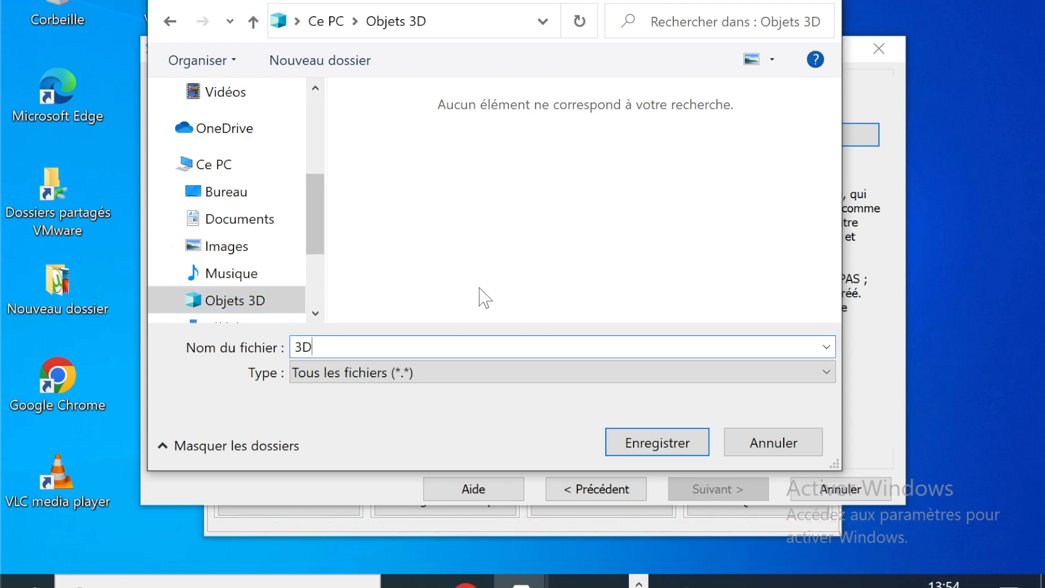
{"action": "type", "text": "D"}
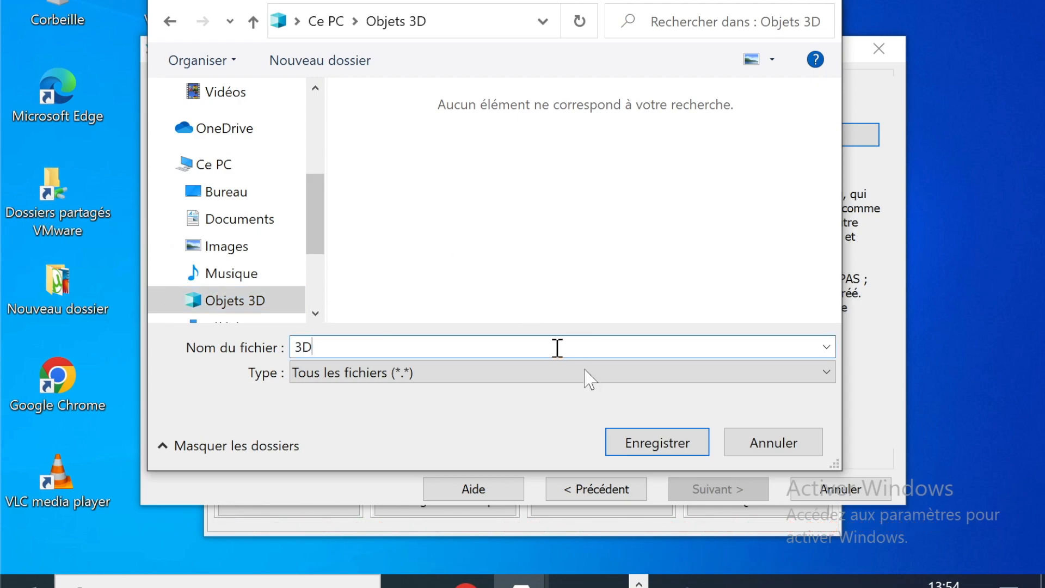
{"action": "left_click", "coordinate": [650, 446]}
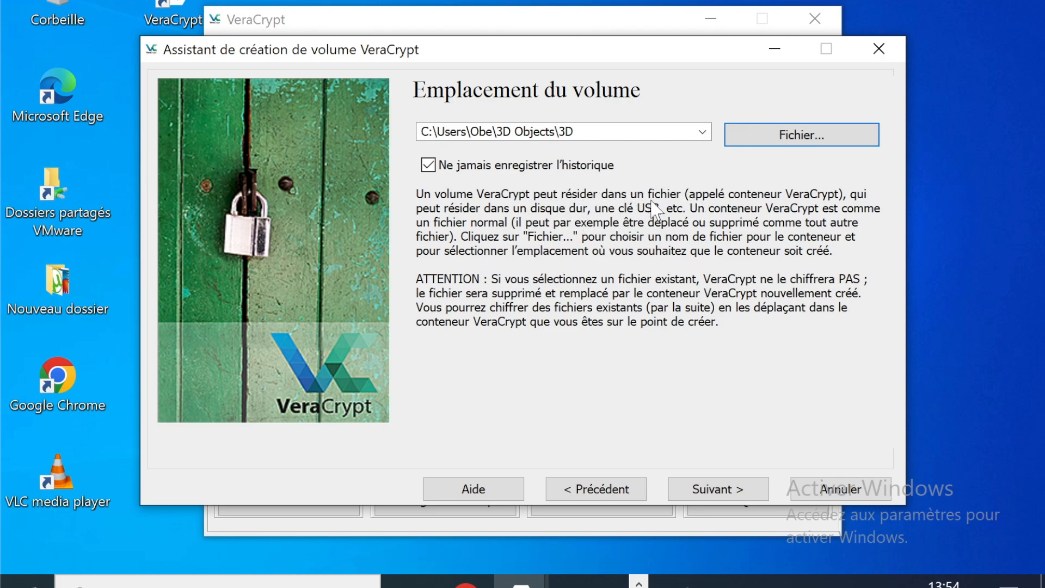
{"action": "left_click", "coordinate": [728, 492]}
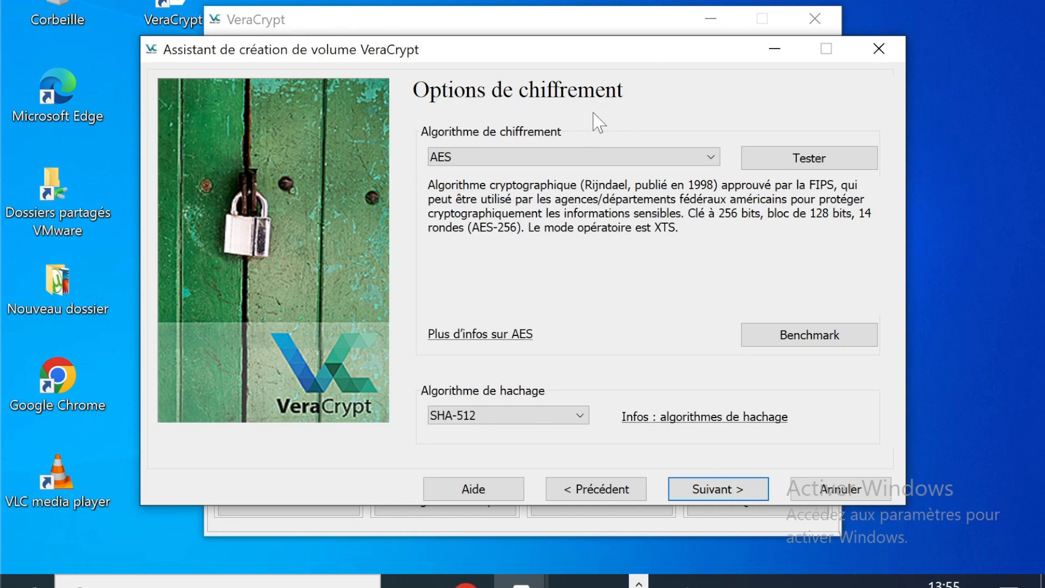
- Set the volume's encryption algorithm to Serpent(Twofish(AES)), keep SHA-512 as the hash algorithm, and continue to the volume size
{"action": "left_click", "coordinate": [511, 157]}
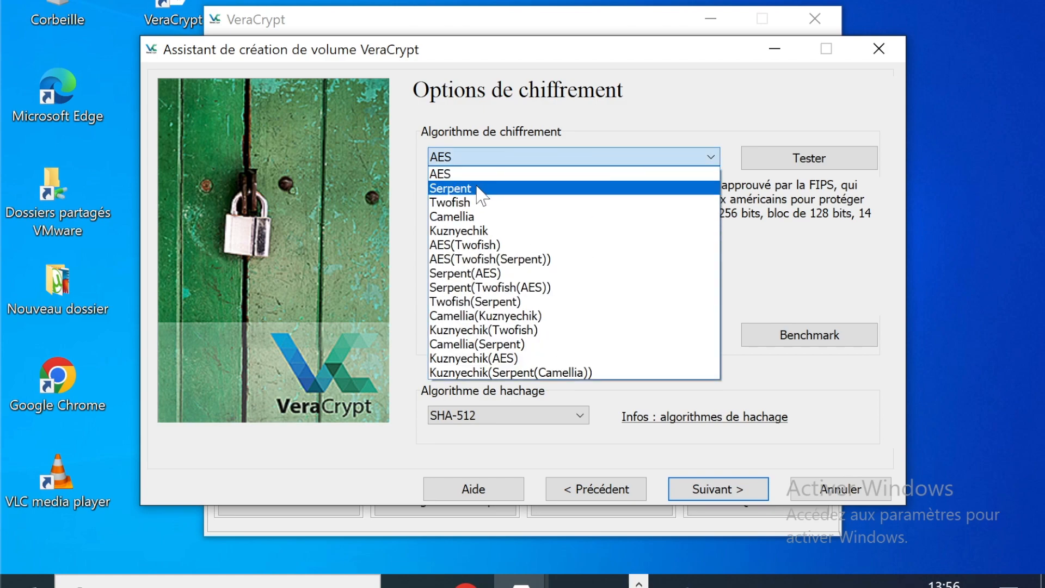
{"action": "left_click", "coordinate": [514, 288]}
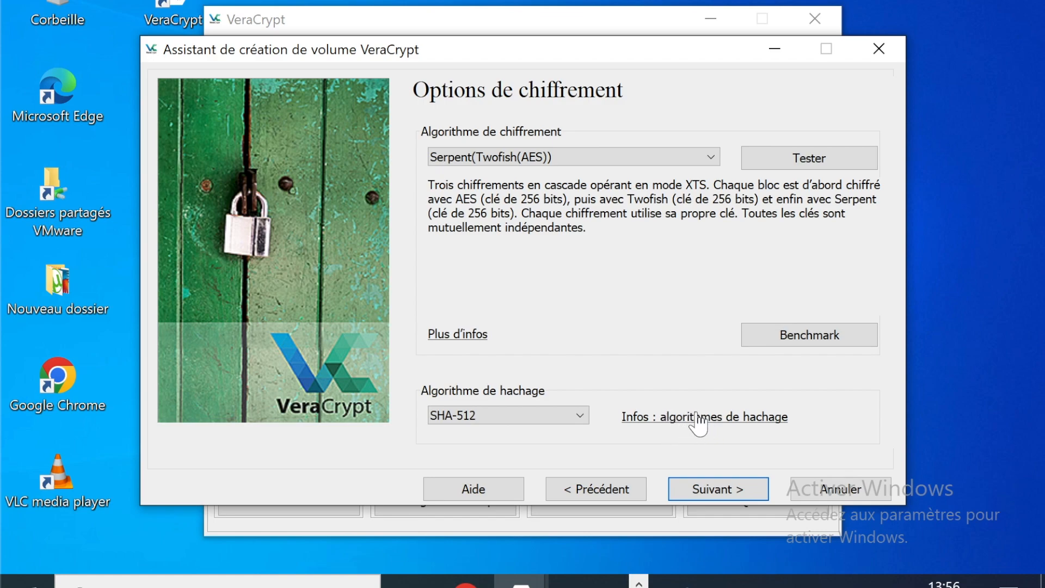
{"action": "left_click", "coordinate": [718, 490]}
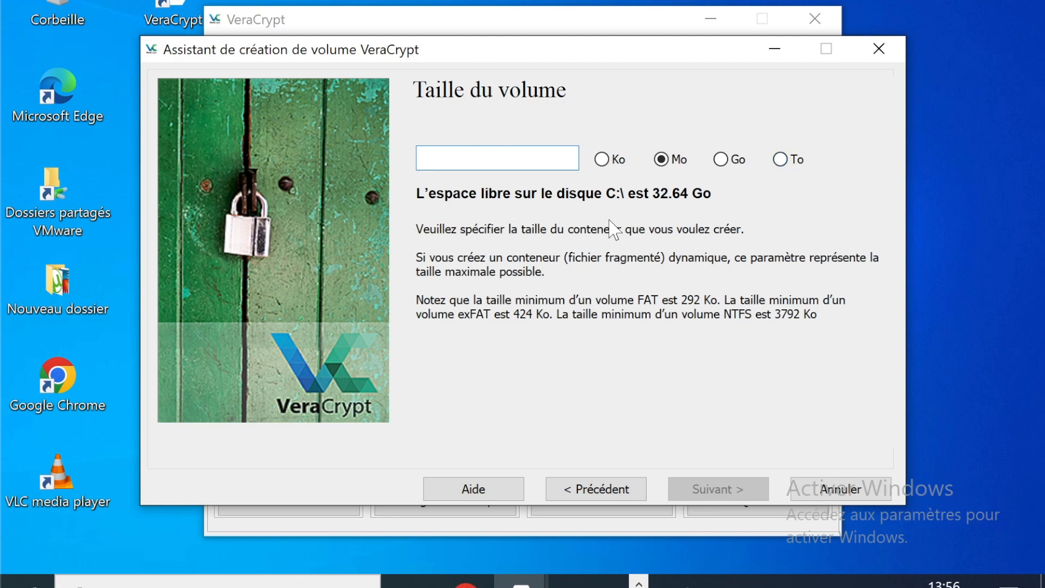
- Set the container size to 1 Go and continue to the volume password
{"action": "left_click", "coordinate": [723, 160]}
{"action": "left_click", "coordinate": [513, 158]}
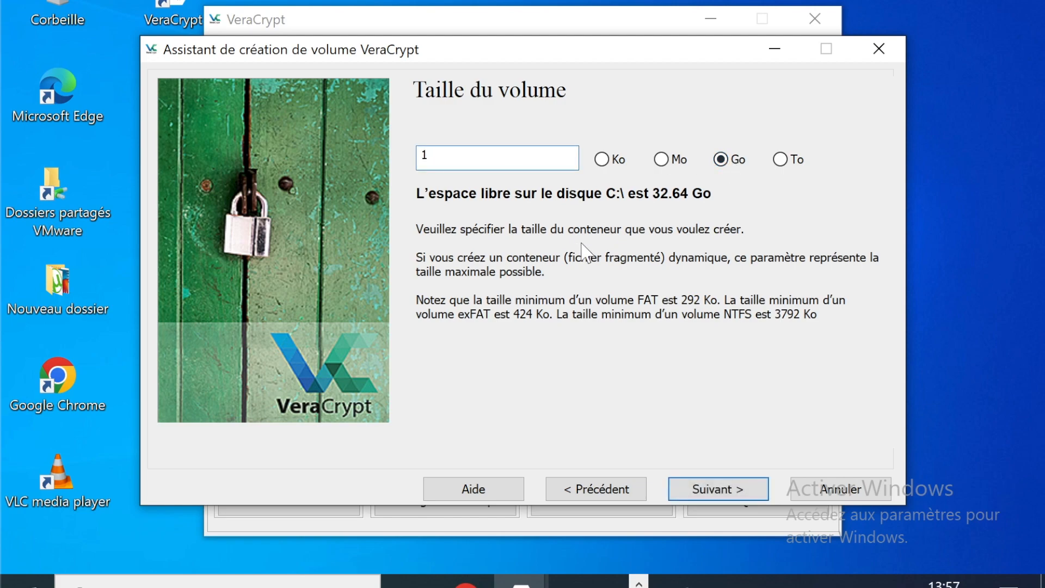
{"action": "left_click", "coordinate": [715, 490]}
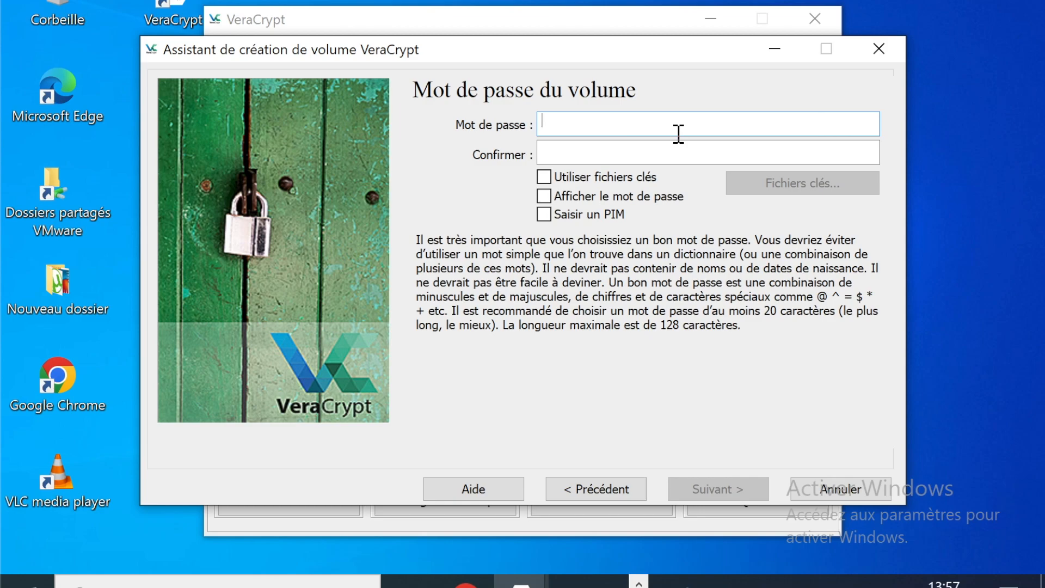
- Enter and confirm the volume password, continue, and accept using a short password
{"action": "type", "text": "•••••••••••••••••"}
{"action": "key", "text": "Tab"}
{"action": "type", "text": "•••••••••••••••••"}
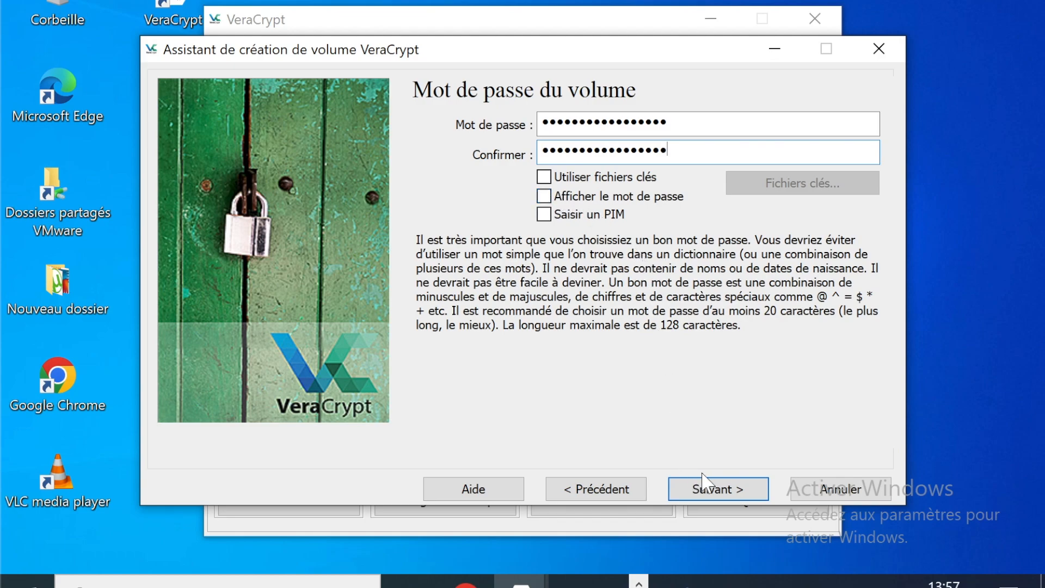
{"action": "left_click", "coordinate": [724, 491]}
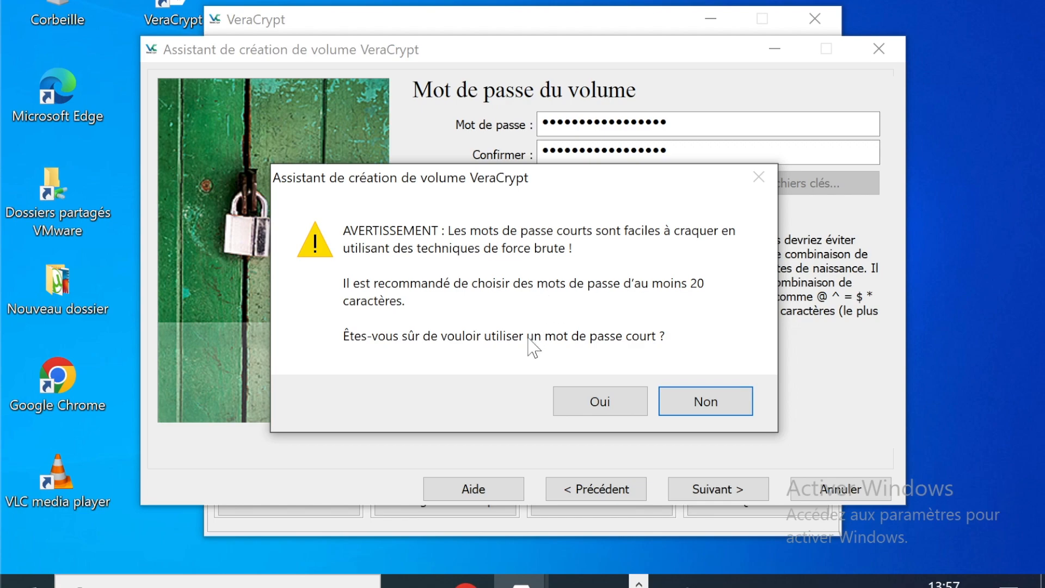
{"action": "left_click", "coordinate": [600, 401]}
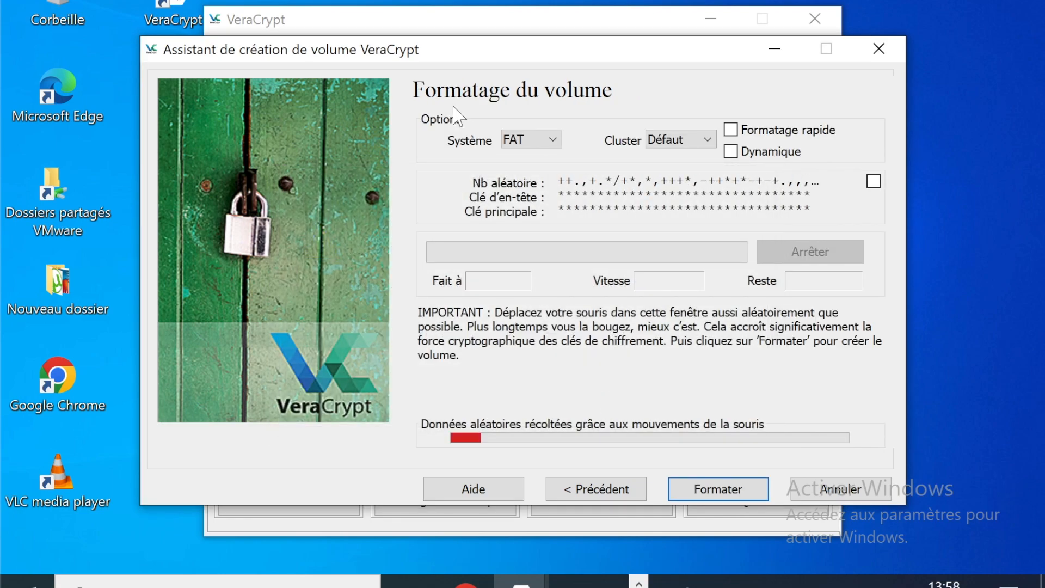
- Format the volume with the FAT file system and default cluster size, and quit the volume creation wizard
{"action": "left_click", "coordinate": [554, 141]}
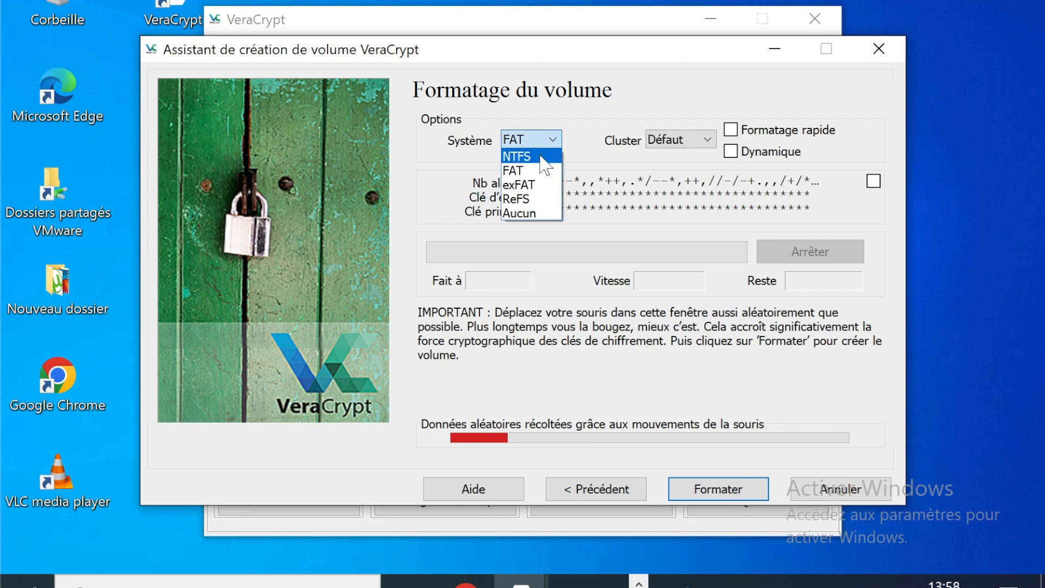
{"action": "left_click", "coordinate": [588, 127]}
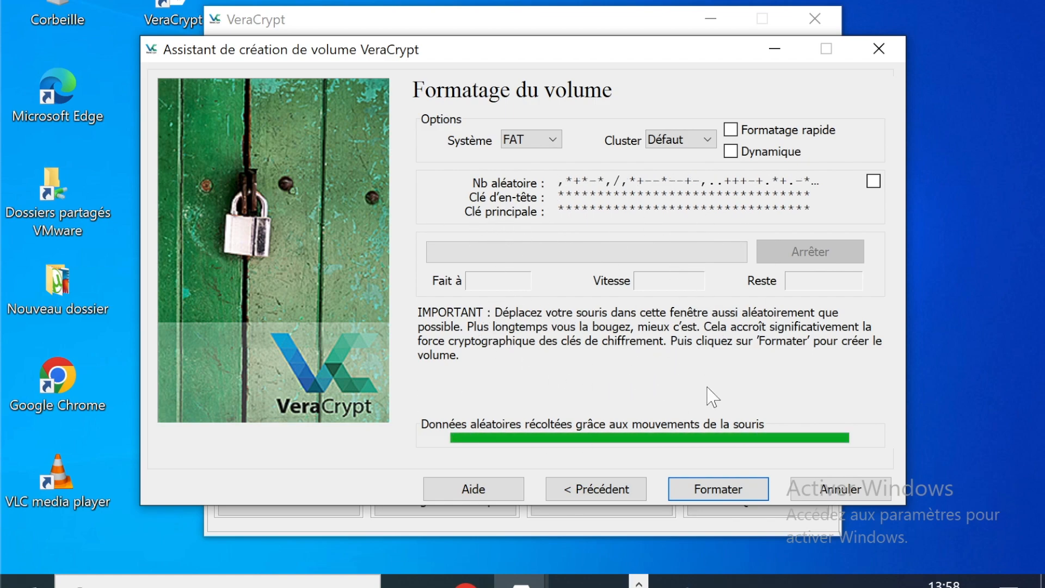
{"action": "left_click", "coordinate": [754, 492]}
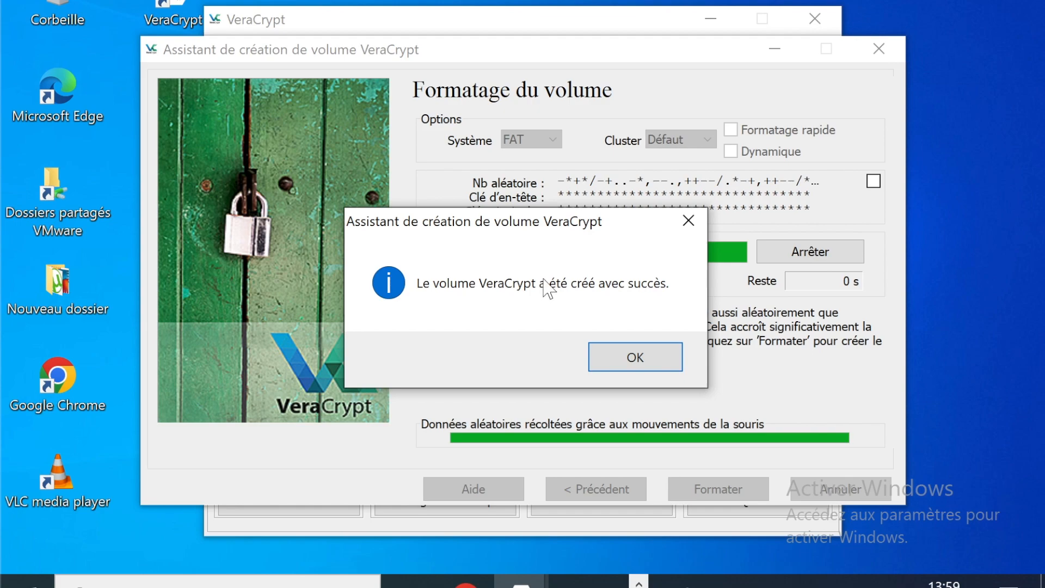
{"action": "left_click", "coordinate": [635, 357]}
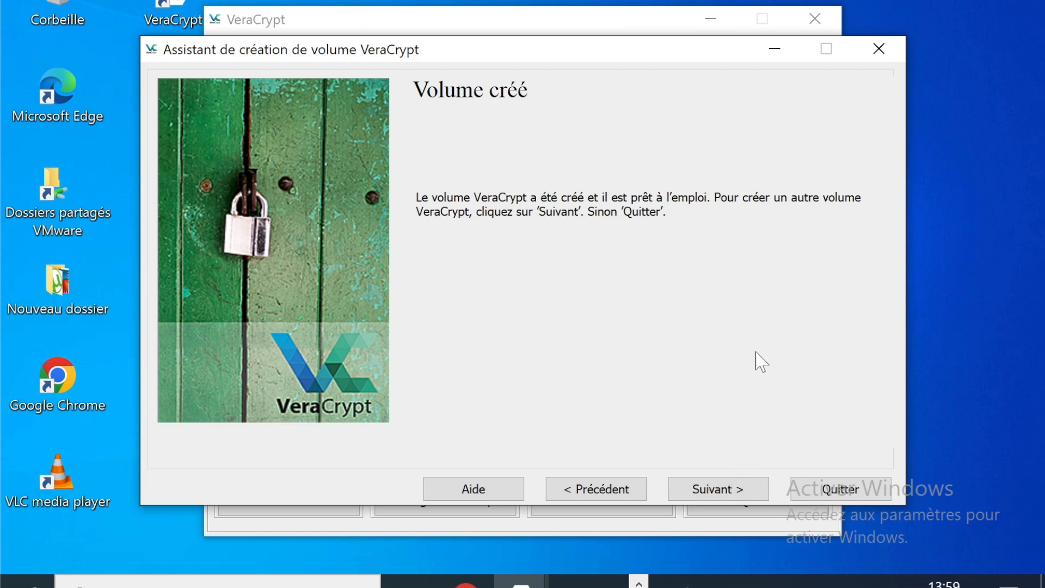
{"action": "left_click", "coordinate": [838, 489]}
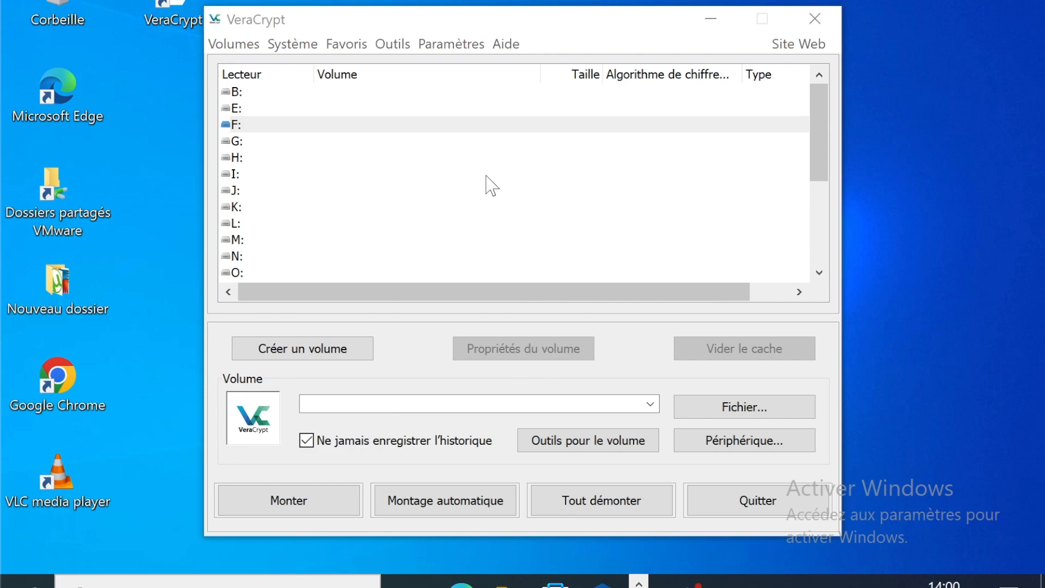
- Select the container file 3D in the Objets 3D folder as the volume to mount
{"action": "left_click", "coordinate": [724, 418]}
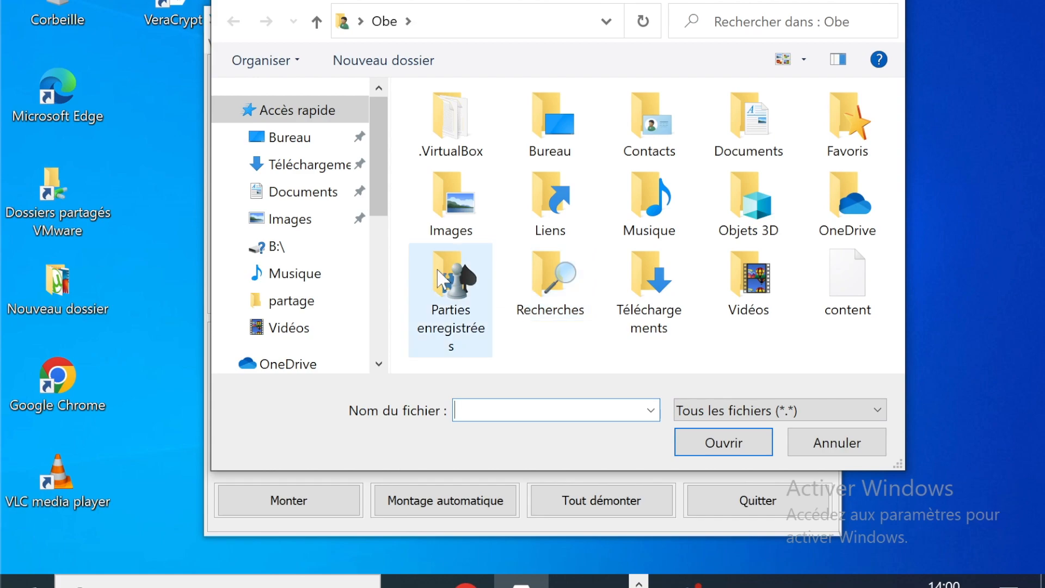
{"action": "scroll", "coordinate": [271, 226], "scroll_direction": "down", "scroll_amount": 3}
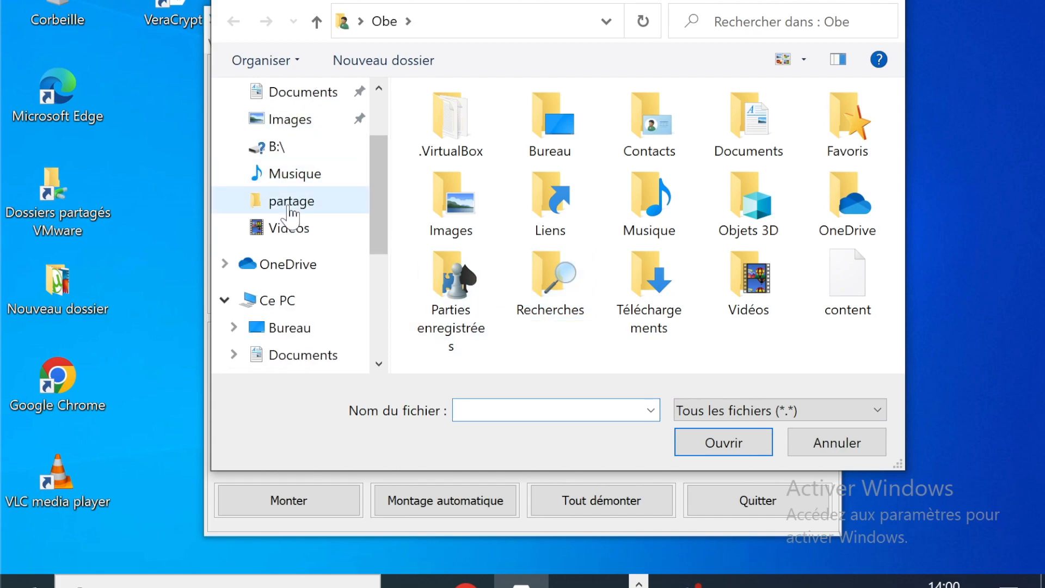
{"action": "scroll", "coordinate": [294, 221], "scroll_direction": "down", "scroll_amount": 3}
{"action": "left_click", "coordinate": [301, 303]}
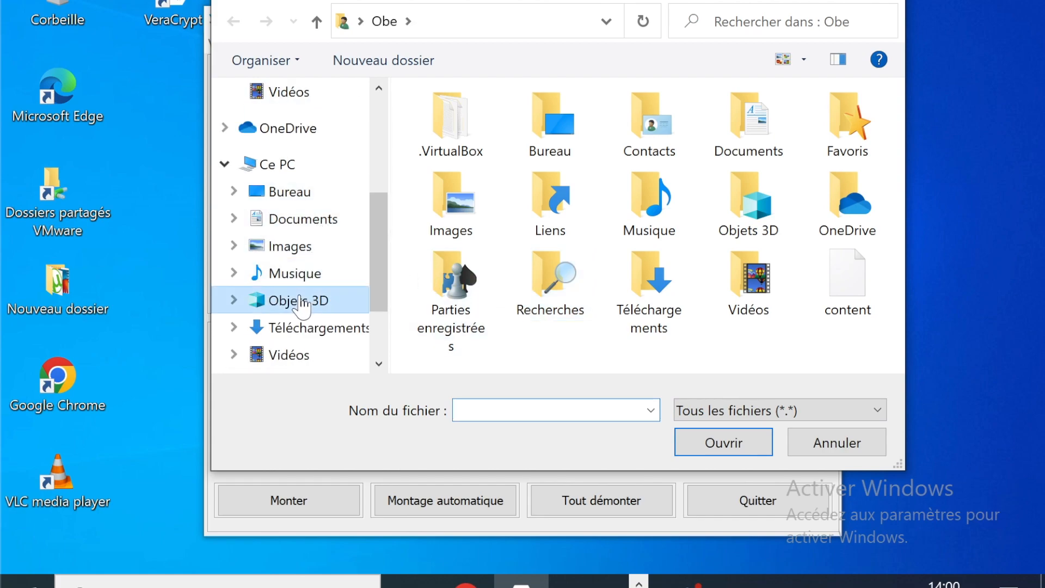
{"action": "double_click", "coordinate": [477, 193]}
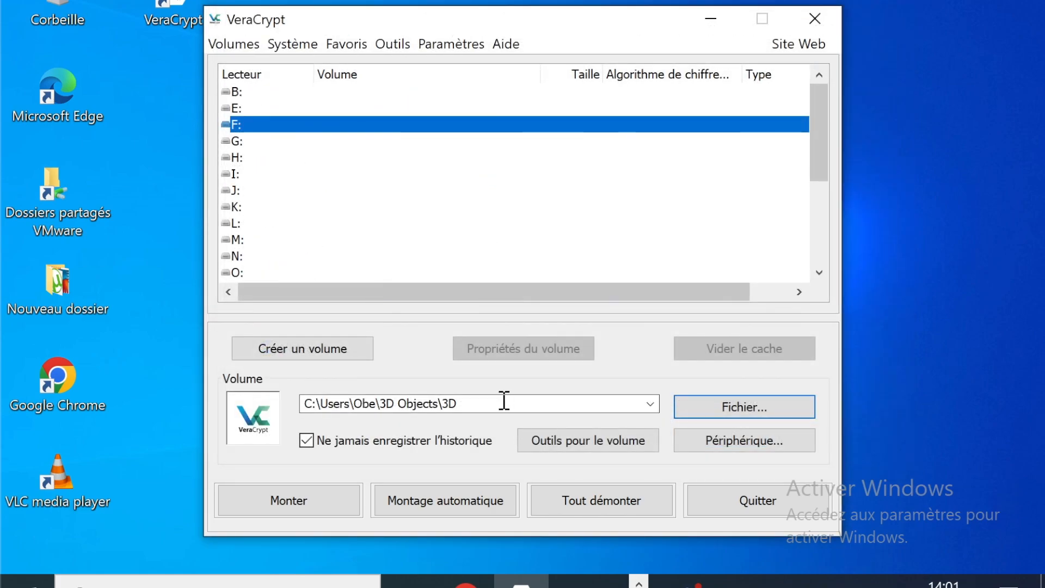
- Mount the 3D container on drive letter E: by entering the volume password
{"action": "left_click", "coordinate": [241, 109]}
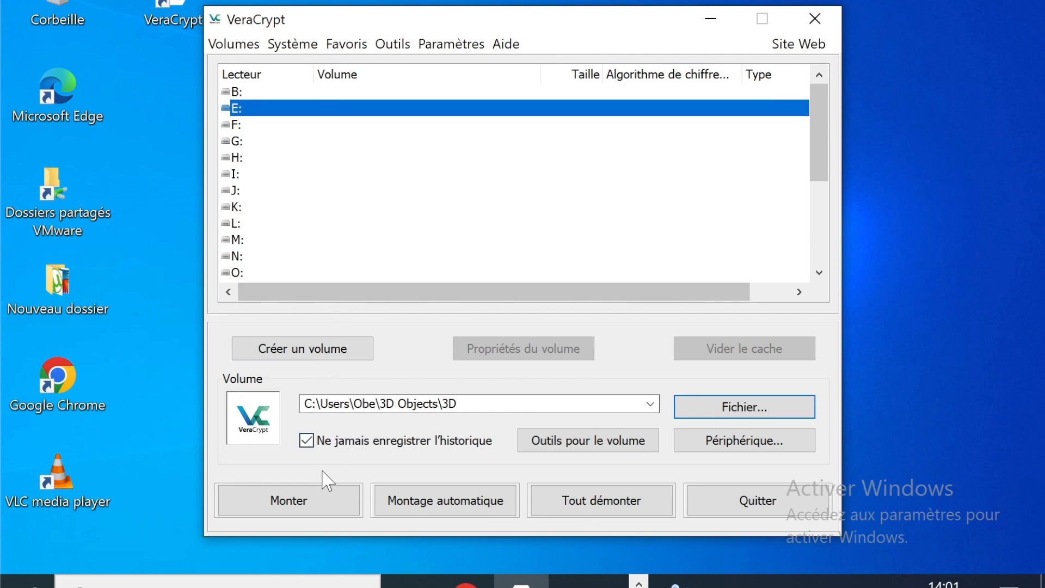
{"action": "left_click", "coordinate": [307, 502]}
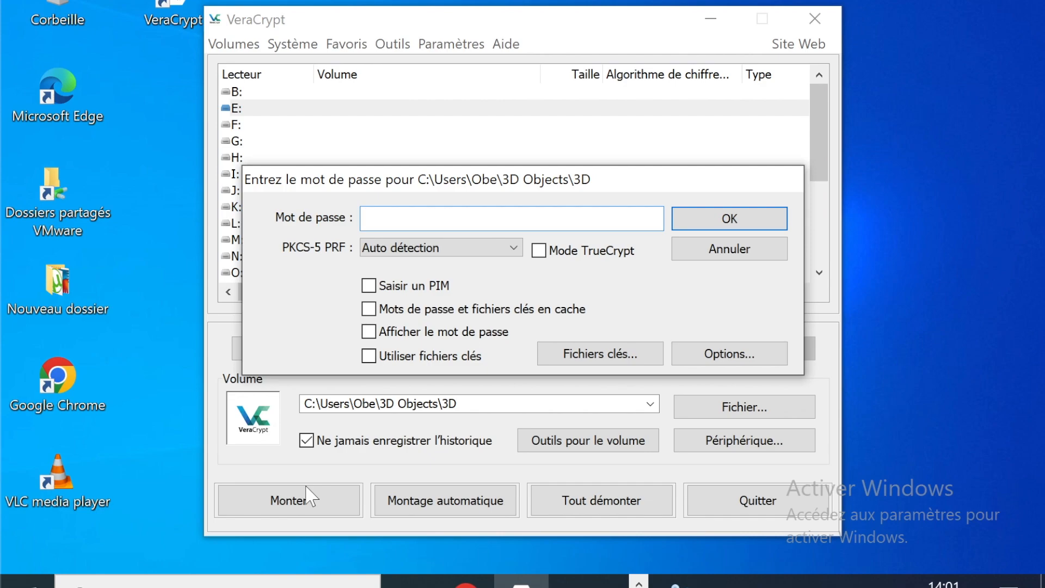
{"action": "type", "text": "*********"}
{"action": "key", "text": "Return"}
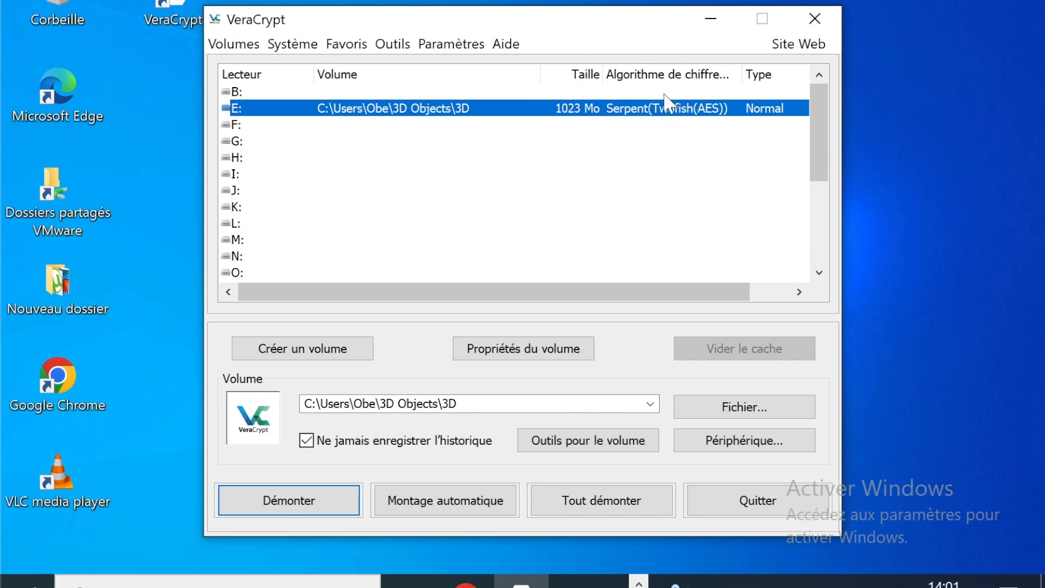
- Open the mounted volume in File Explorer, view it among the drives under Ce PC, and open Disque local (E:) again
{"action": "double_click", "coordinate": [429, 108]}
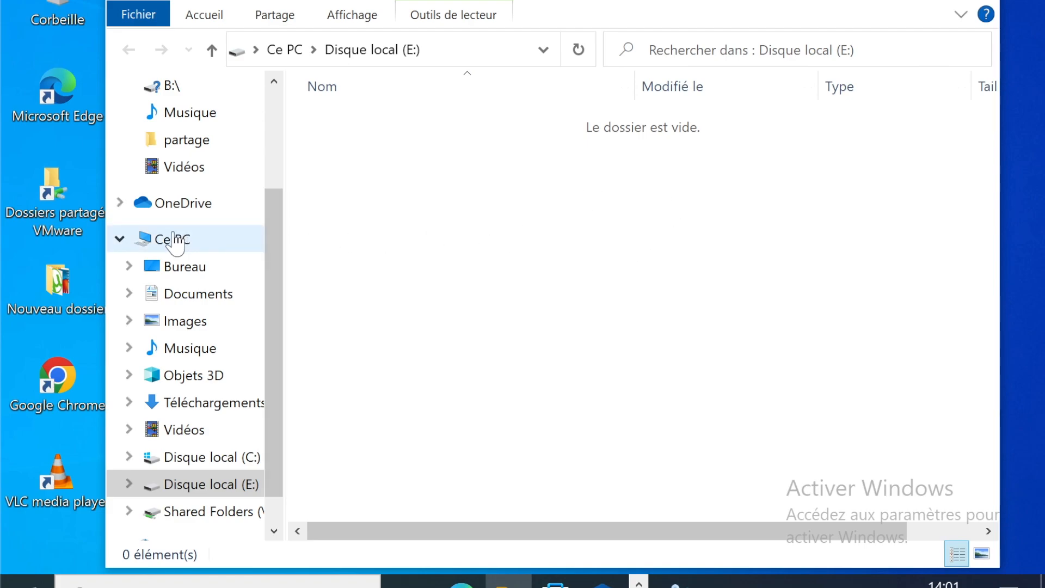
{"action": "left_click", "coordinate": [172, 239]}
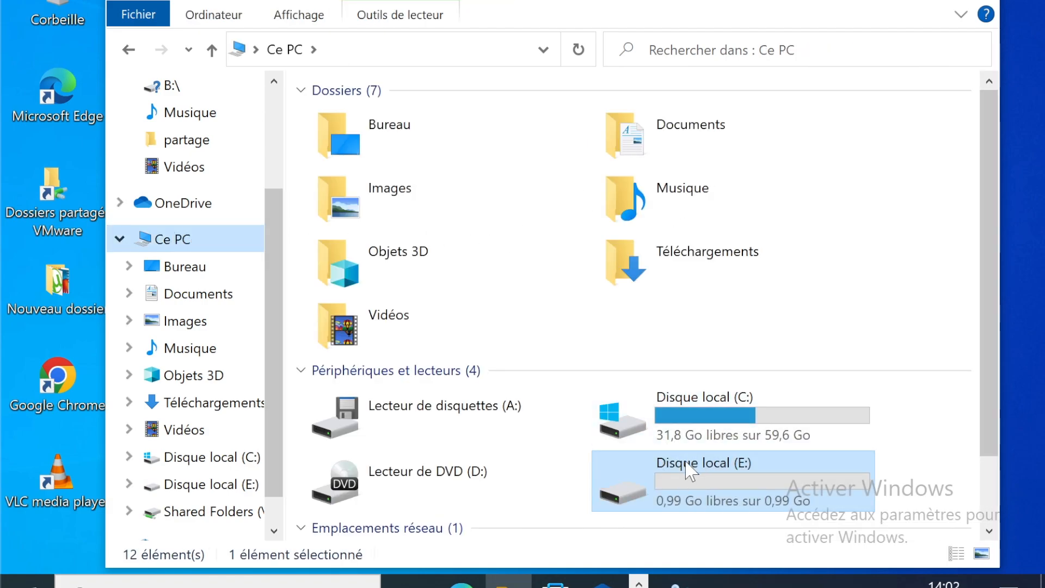
{"action": "left_click", "coordinate": [873, 1]}
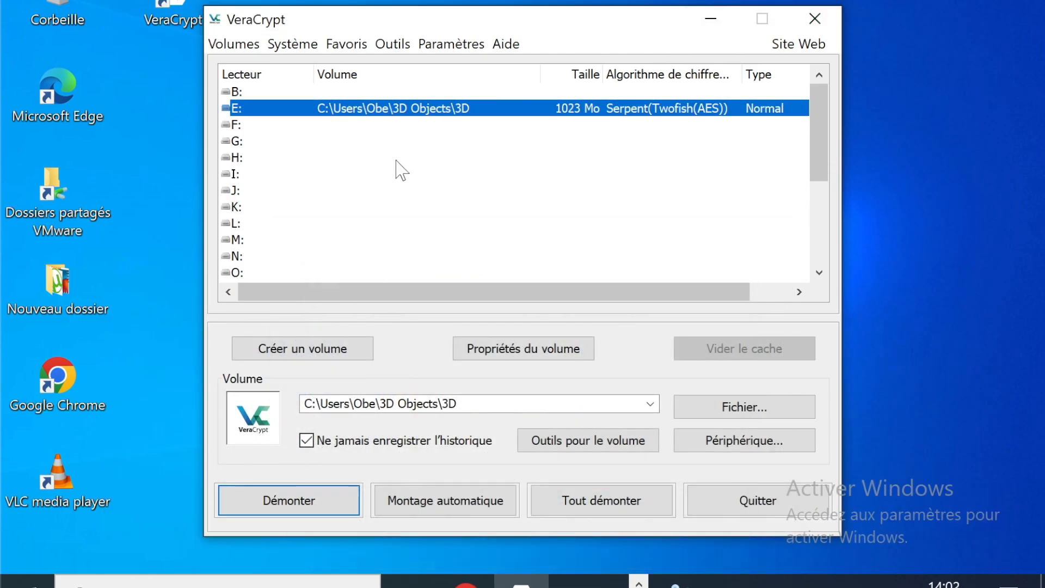
{"action": "left_click", "coordinate": [641, 583]}
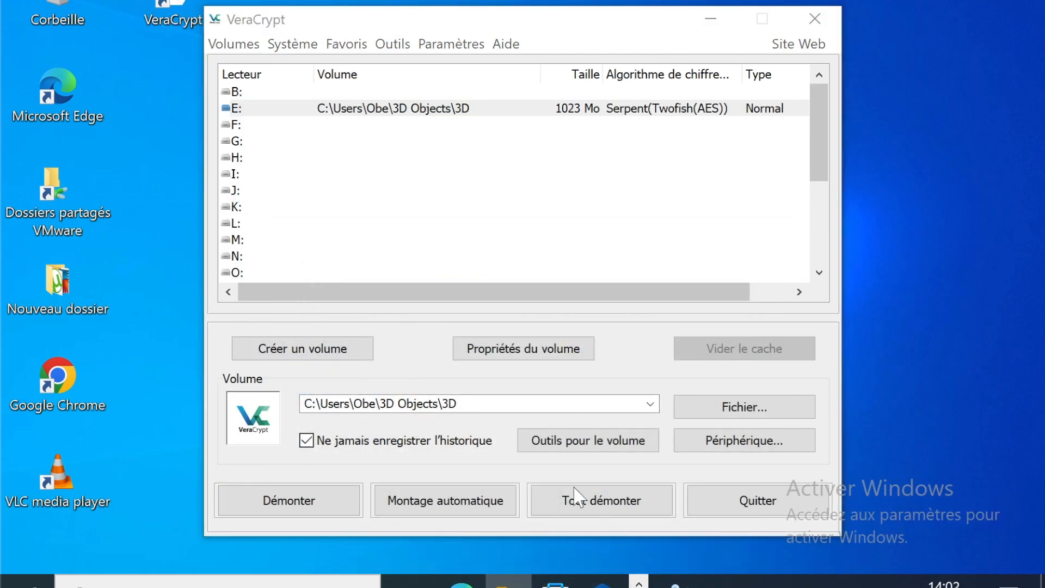
{"action": "left_click", "coordinate": [509, 581]}
{"action": "double_click", "coordinate": [697, 497]}
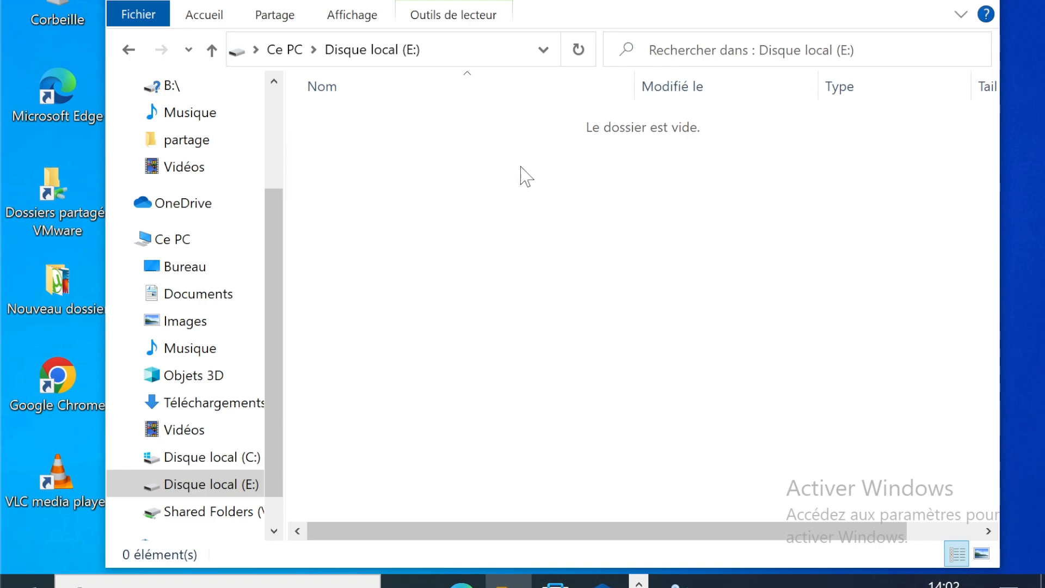
- Move the Dossier perso folder from Documents to the encrypted volume Disque local (E:)
{"action": "left_click", "coordinate": [188, 294]}
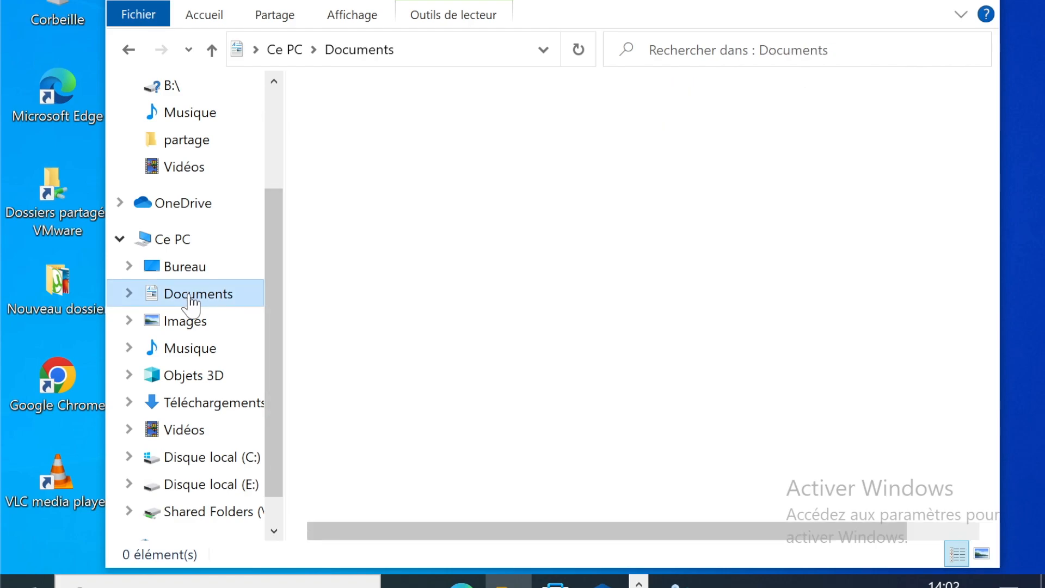
{"action": "left_click", "coordinate": [361, 145]}
{"action": "right_click", "coordinate": [361, 145]}
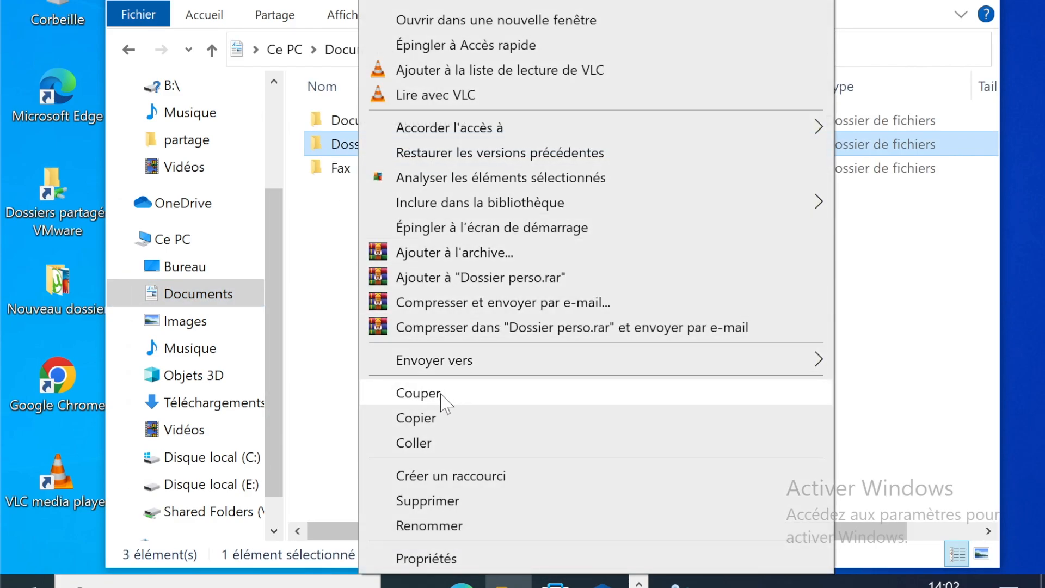
{"action": "left_click", "coordinate": [419, 393]}
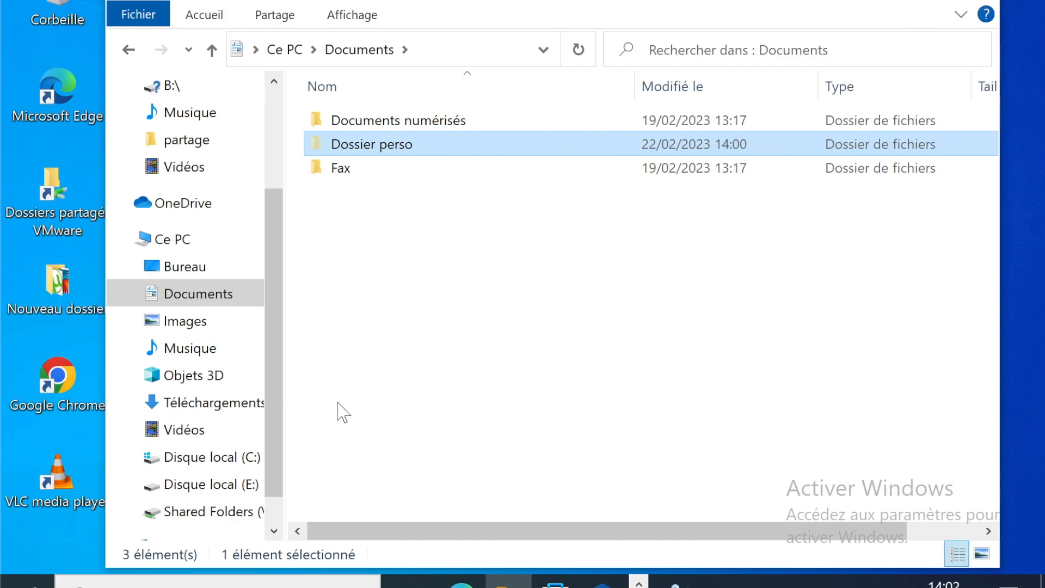
{"action": "left_click", "coordinate": [230, 487]}
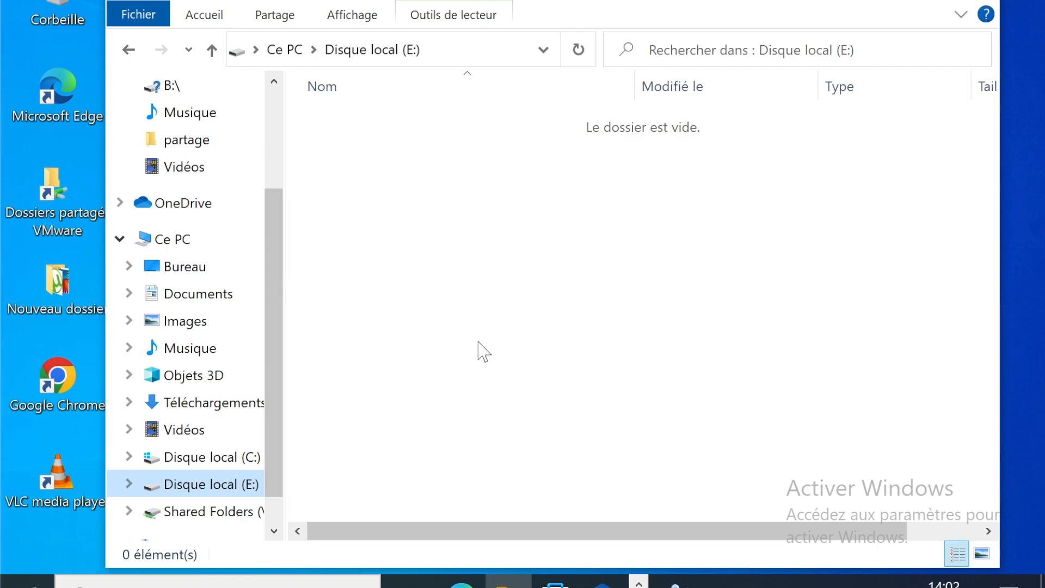
{"action": "right_click", "coordinate": [523, 238]}
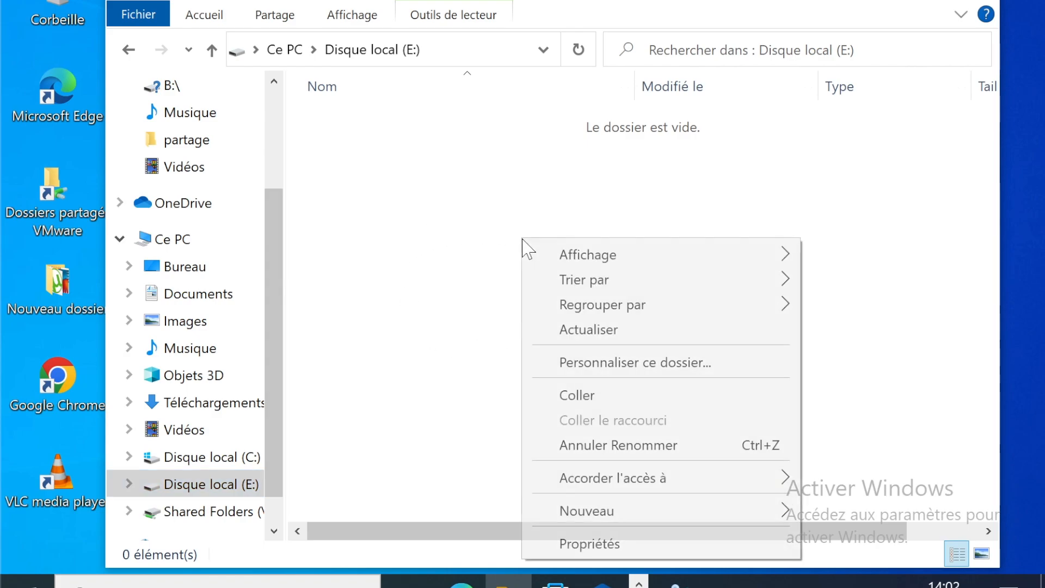
{"action": "left_click", "coordinate": [601, 396]}
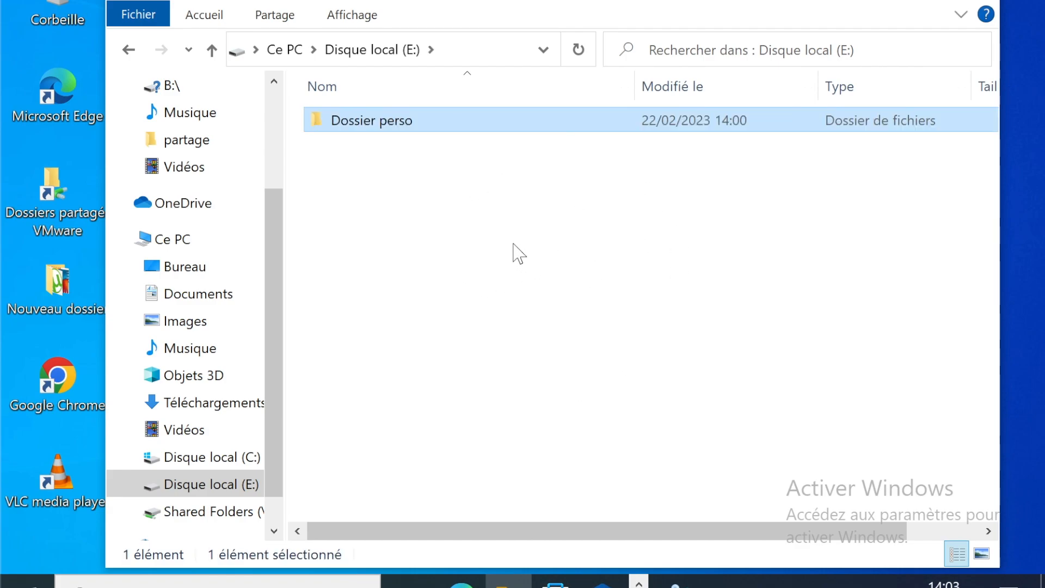
- Leave File Explorer, switch back to VeraCrypt and dismount the volume on drive E:
{"action": "left_click", "coordinate": [980, 0]}
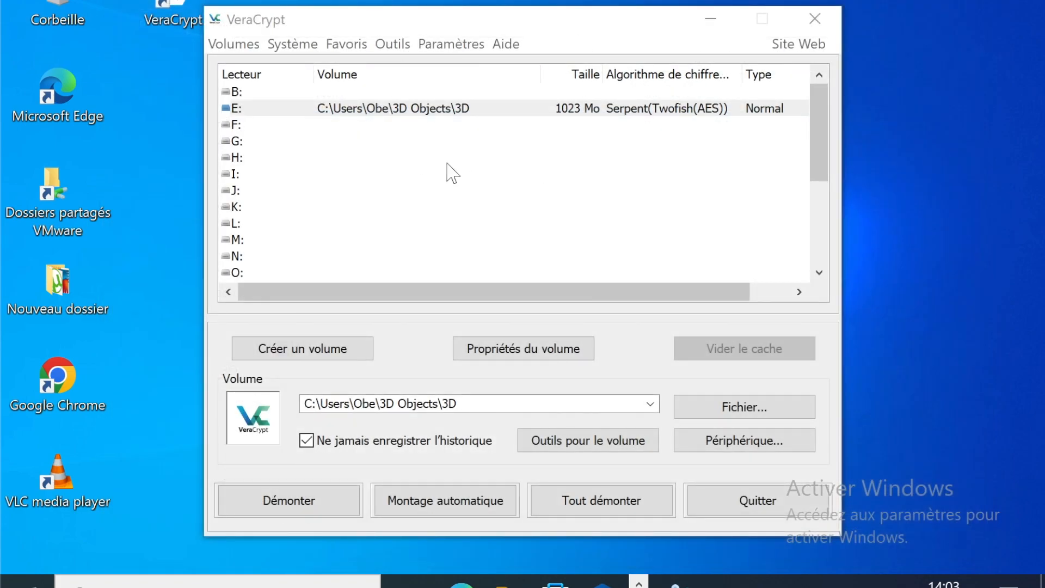
{"action": "left_click", "coordinate": [336, 503]}
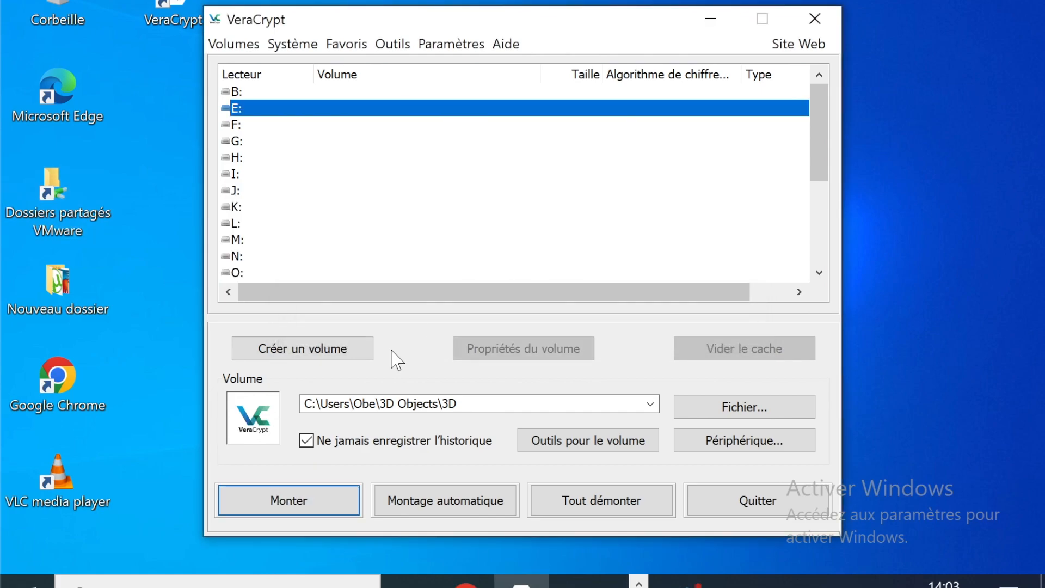